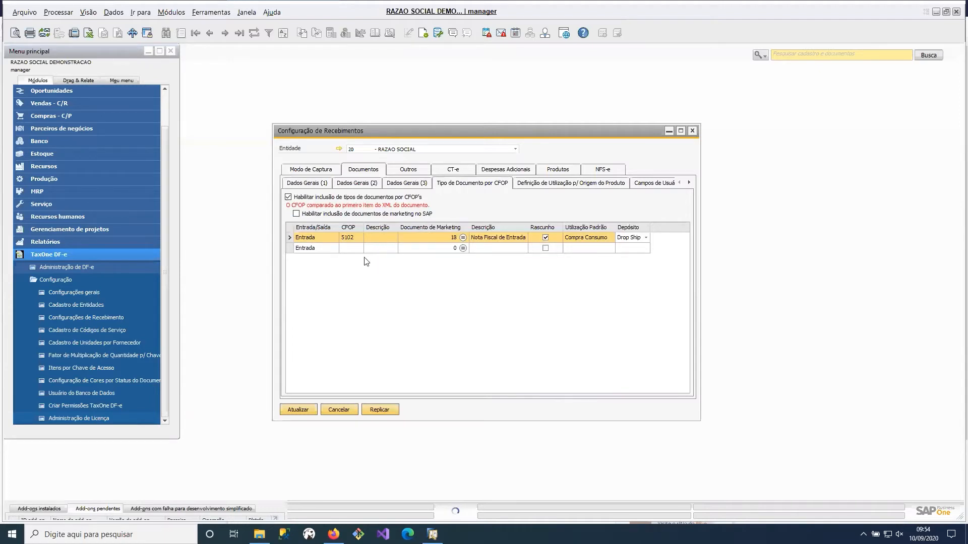
- Enable the inclusion of marketing documents in SAP for document types by CFOP, after checking the first general data settings
click(318, 185)
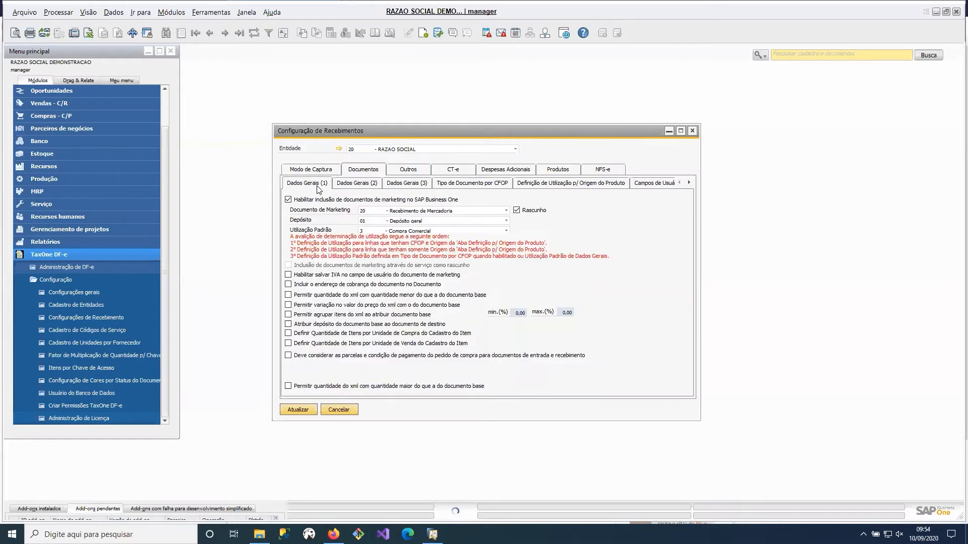
click(466, 184)
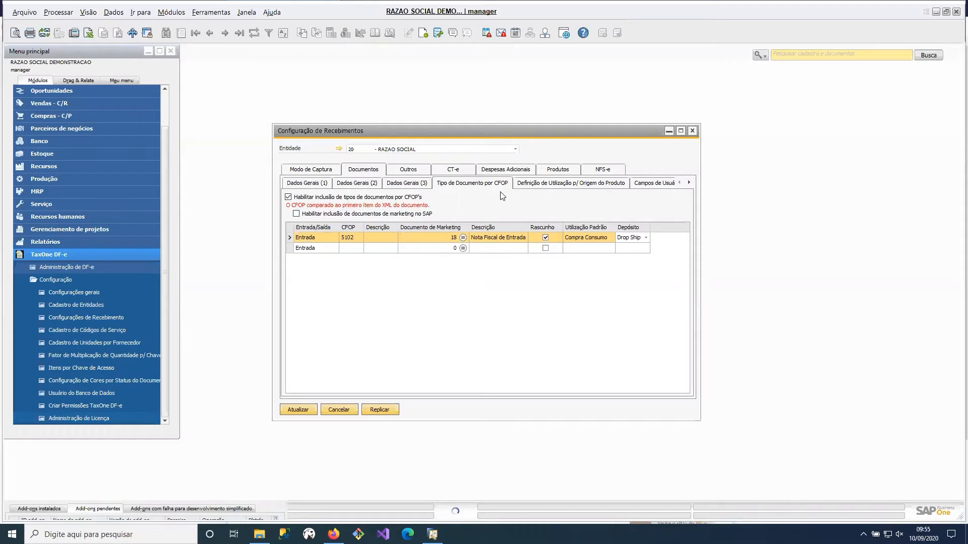
click(389, 217)
- Select 03 Drop Ship as the Depósito for the CFOP 5102 entry row
click(328, 242)
click(351, 243)
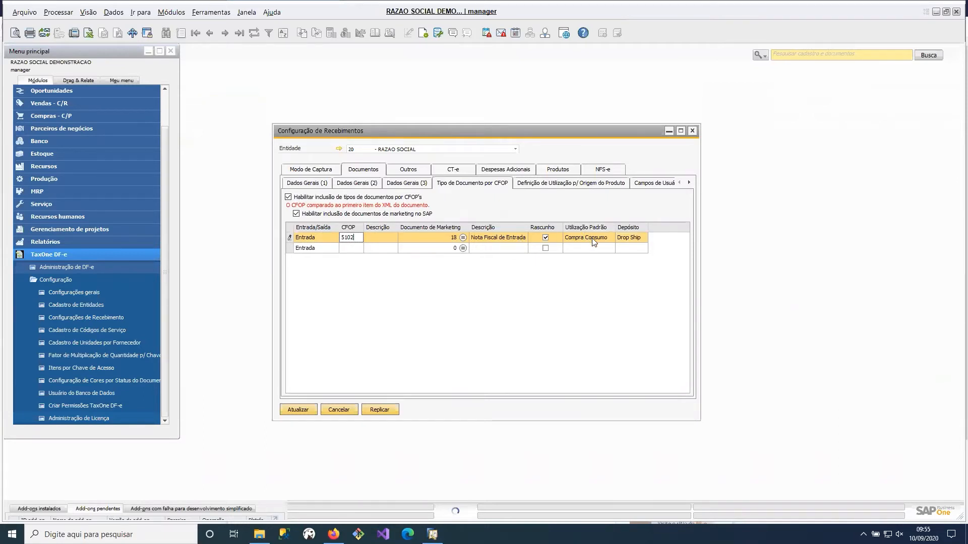
click(629, 238)
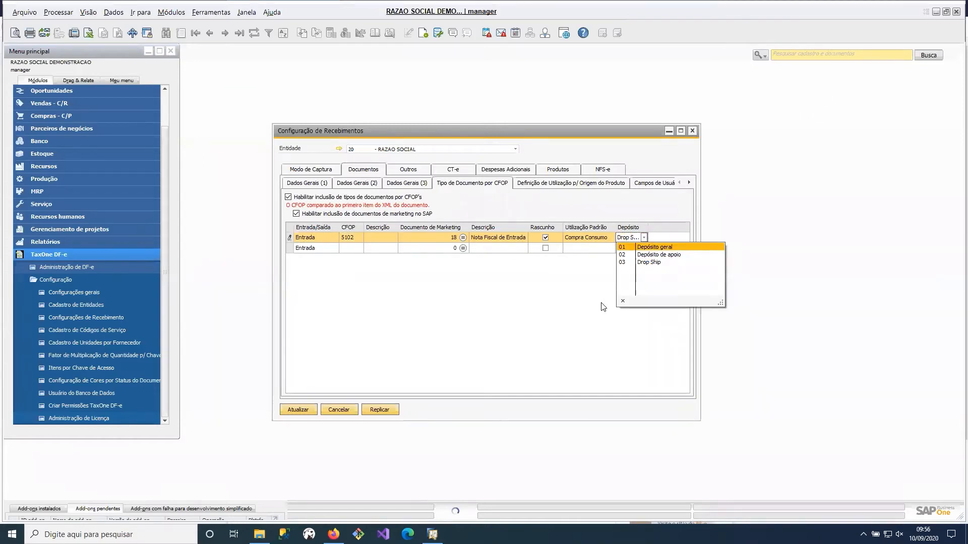
click(647, 263)
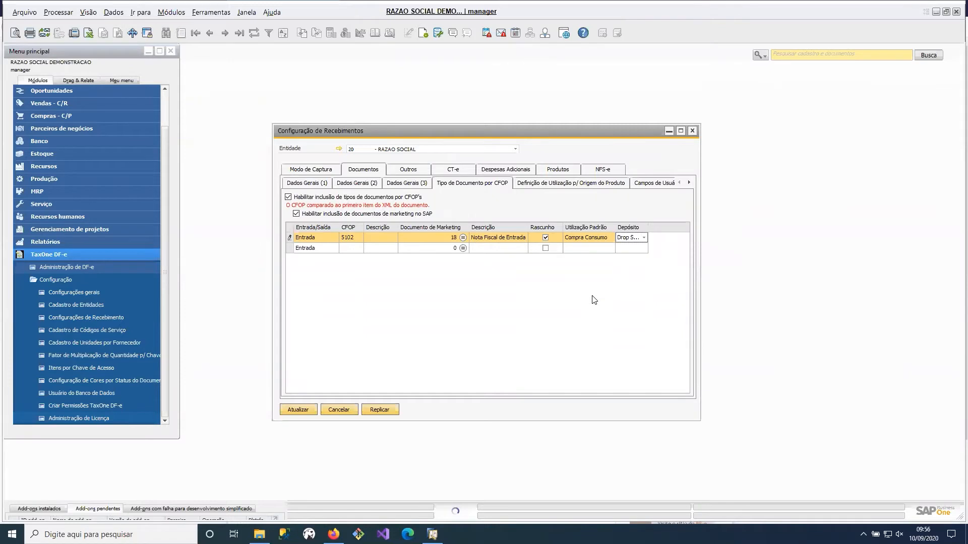
click(644, 238)
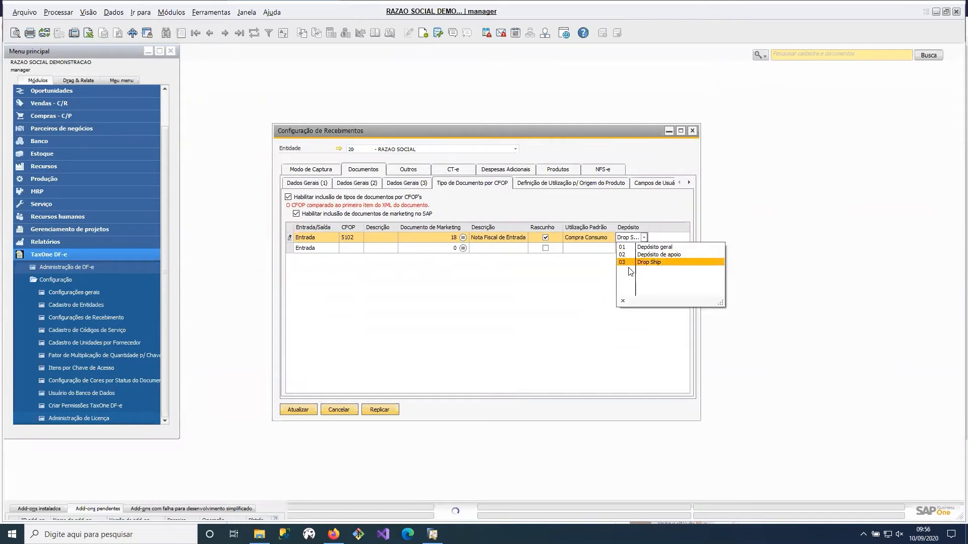
click(599, 286)
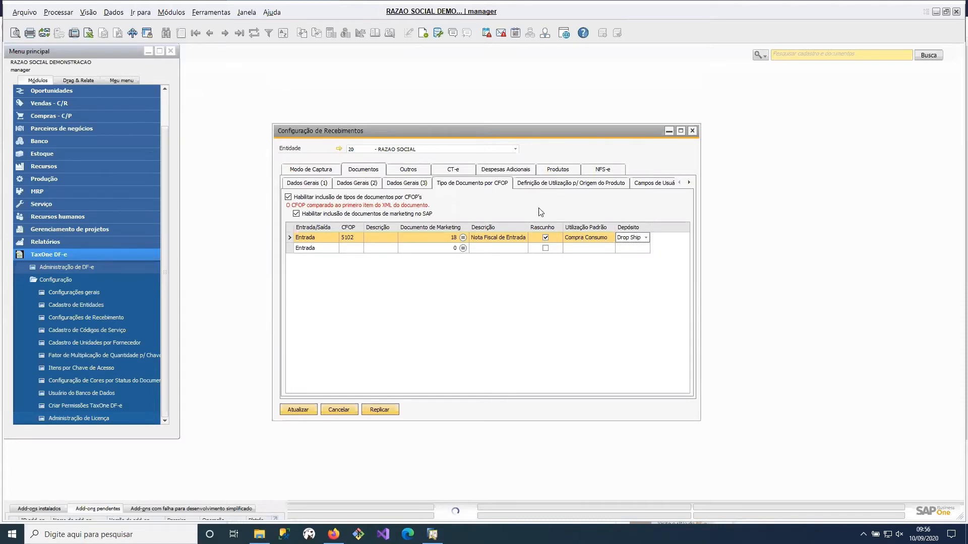
- Enable the definition of utilização by product origin and enter CFOP 5102 in the Entrada row
click(578, 187)
click(362, 200)
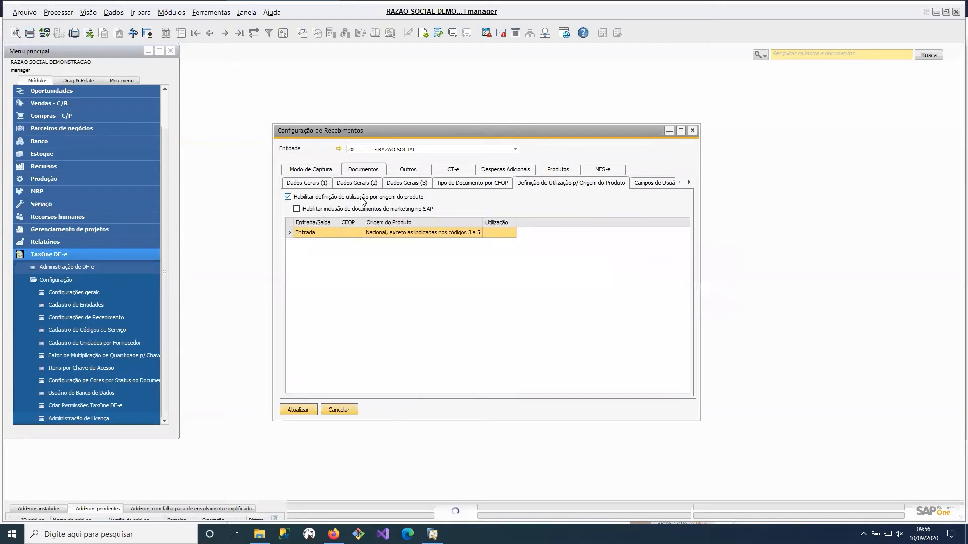
click(461, 235)
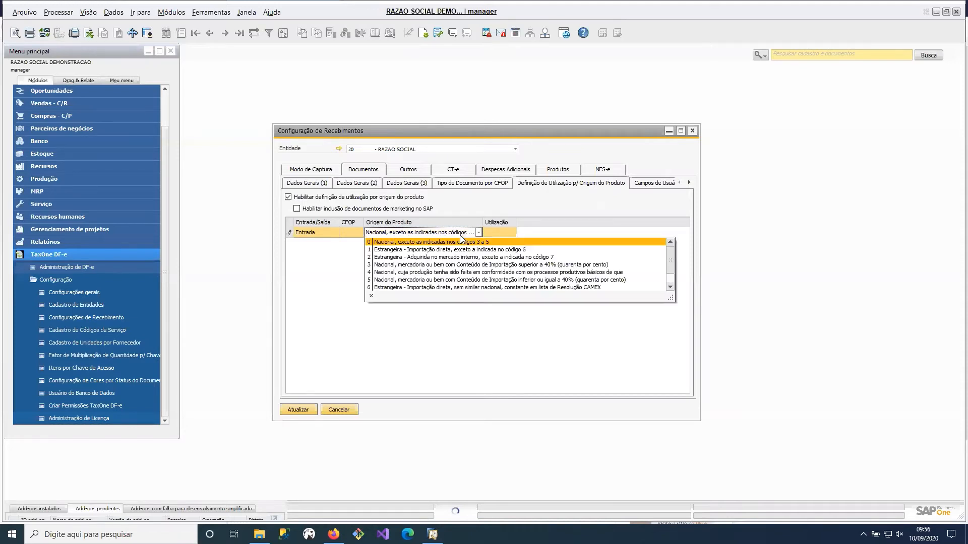
click(356, 231)
text(5102)
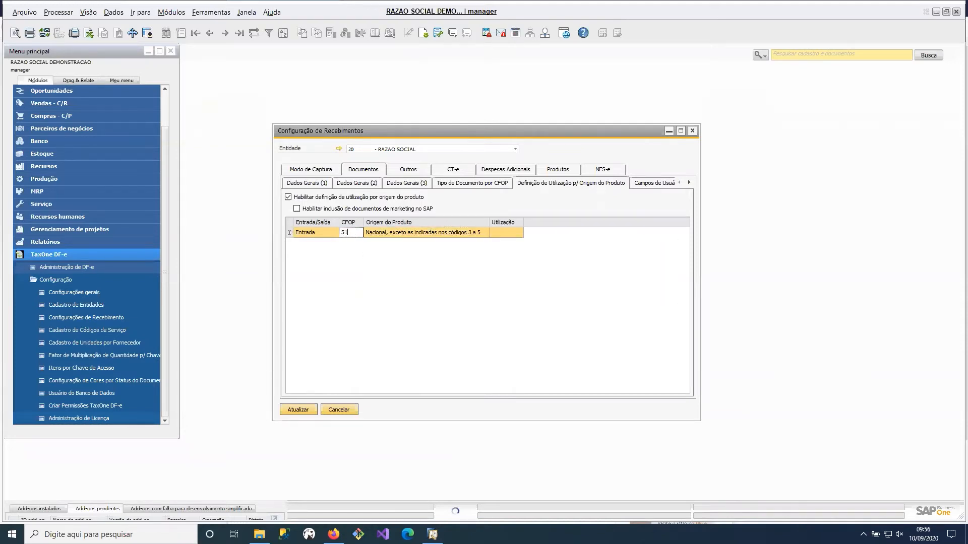
key(Tab)
- Set the CFOP 5102 row's Utilização to Compra Ativo Fixo and its origin to Estrangeira - Importação direta, exceto a indicada no código 6
click(495, 232)
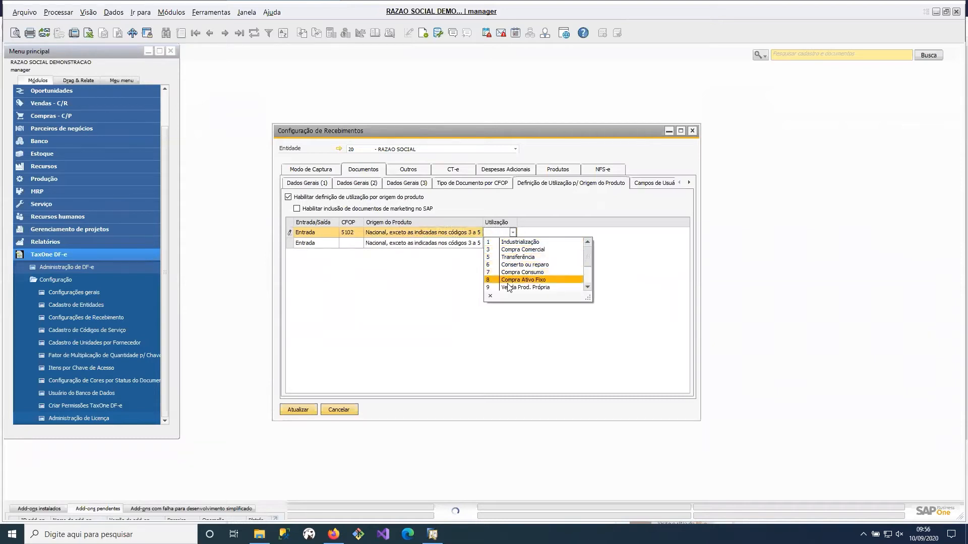
click(545, 280)
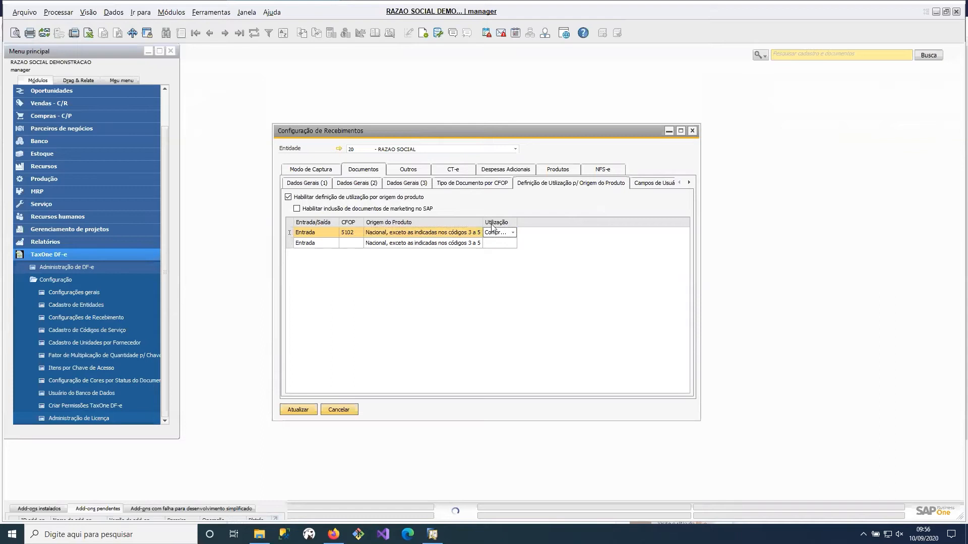
click(451, 233)
click(447, 250)
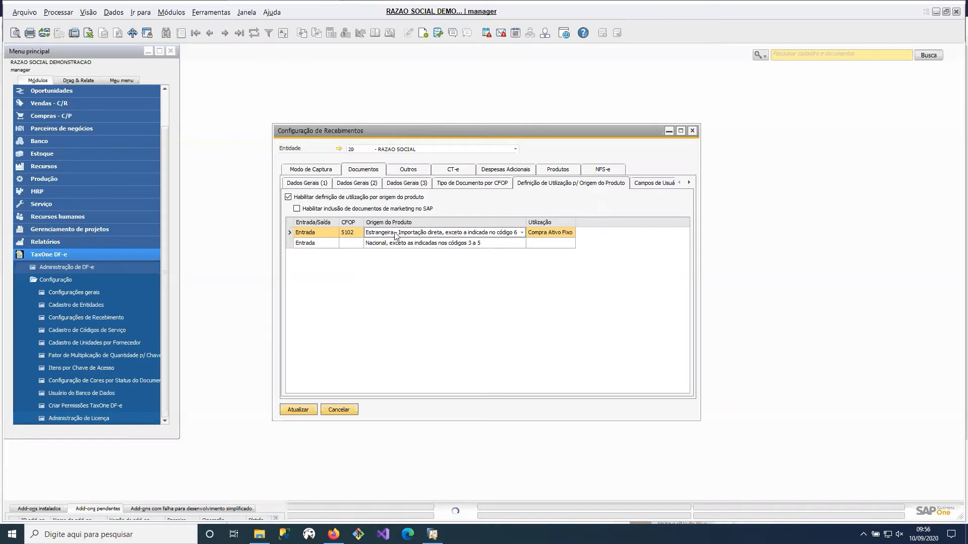
- Compare the CFOP 5102 rules in document type by CFOP and utilização by product origin with the general data defaults
click(485, 185)
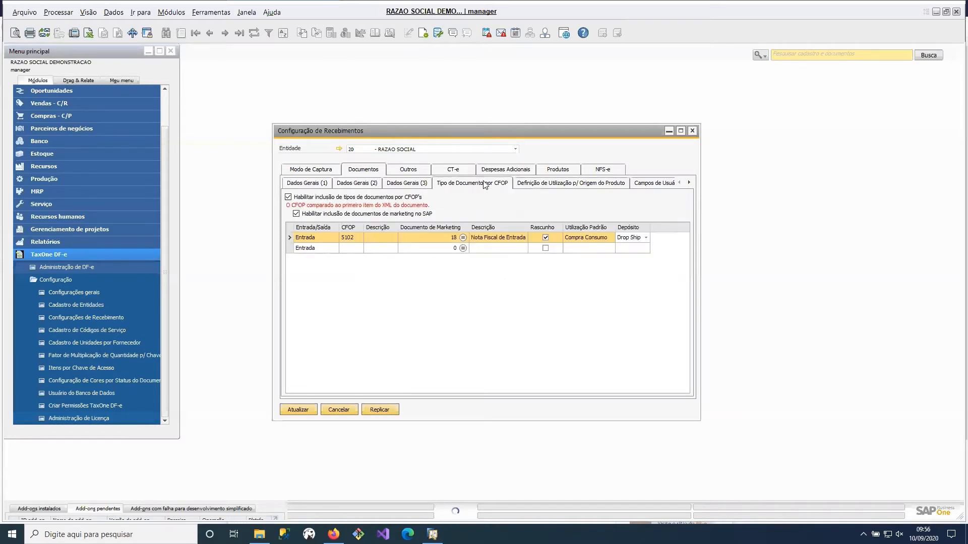
click(531, 187)
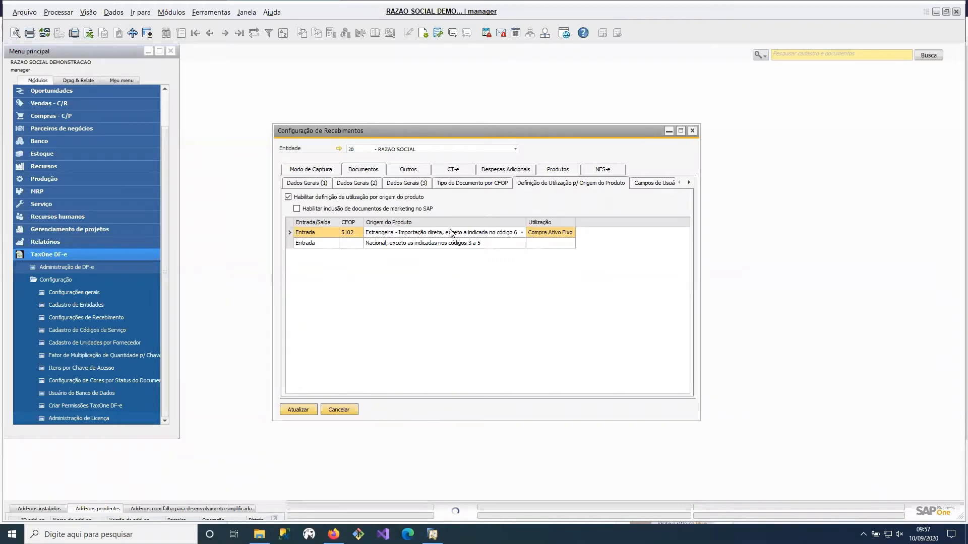
click(479, 184)
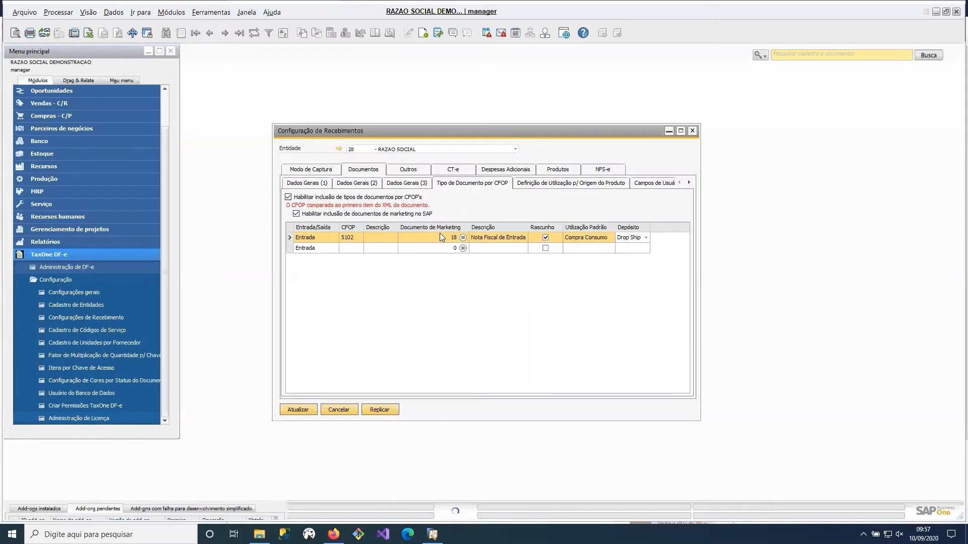
click(319, 185)
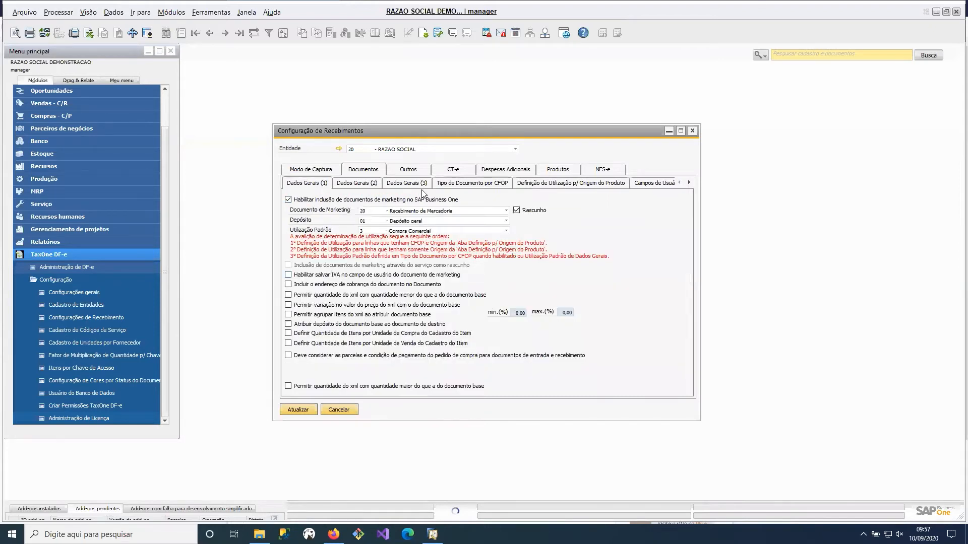
click(530, 188)
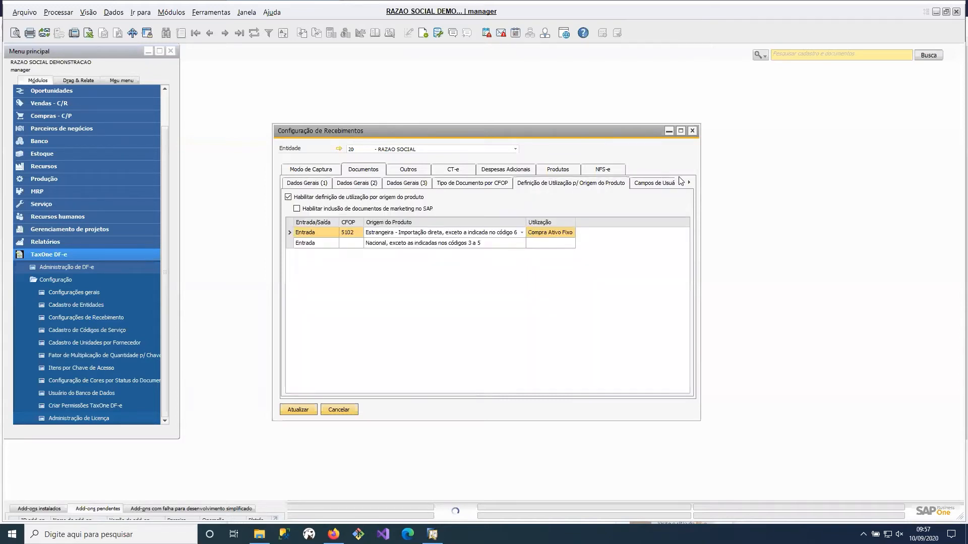
click(690, 184)
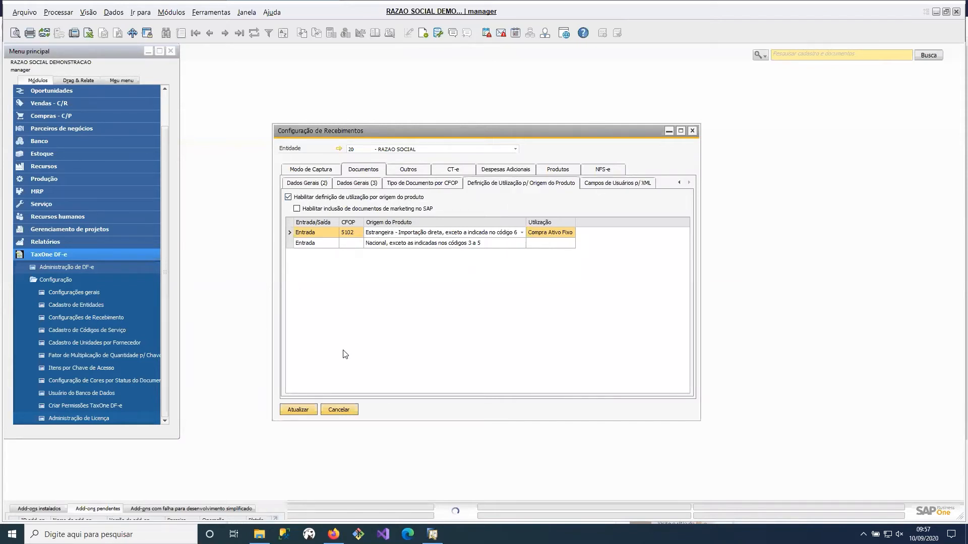
click(457, 185)
click(483, 186)
click(427, 187)
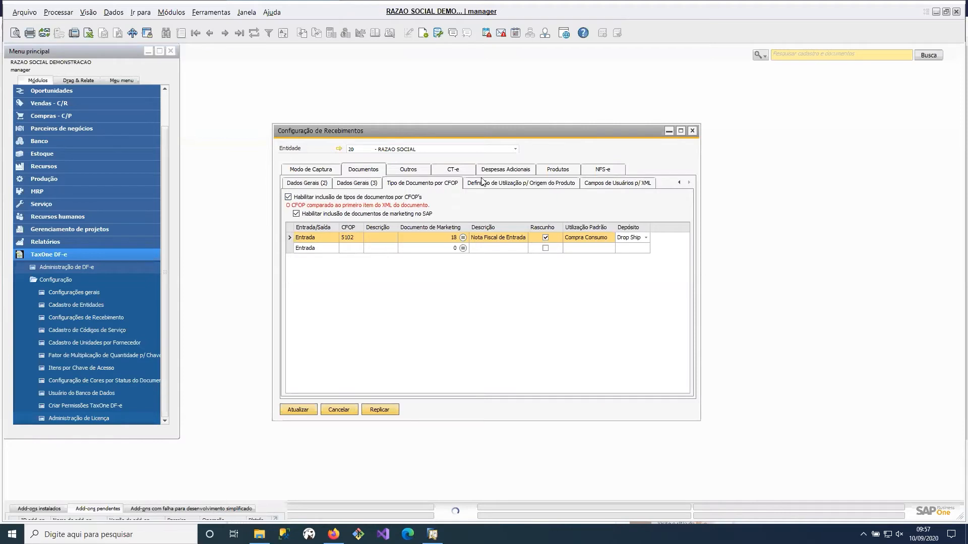
click(505, 187)
click(441, 186)
click(521, 185)
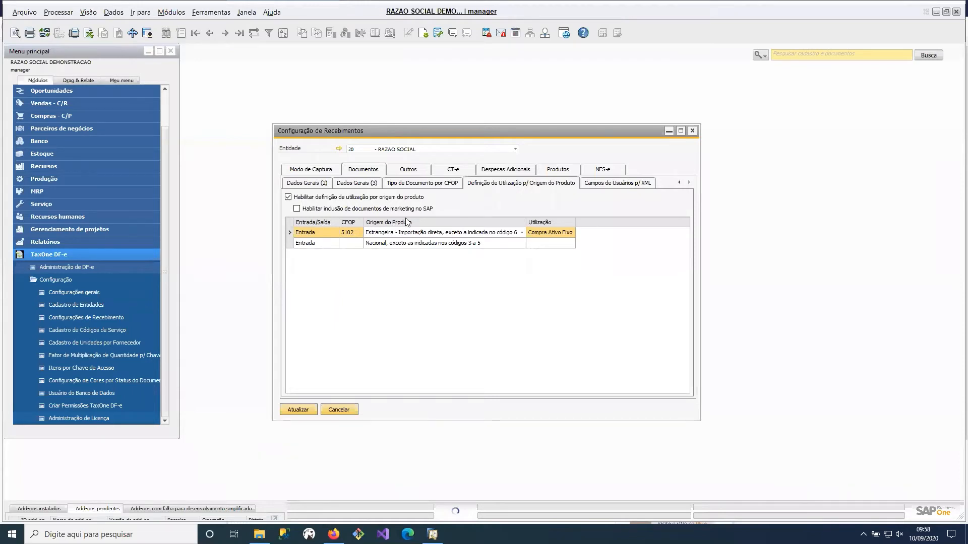
click(426, 185)
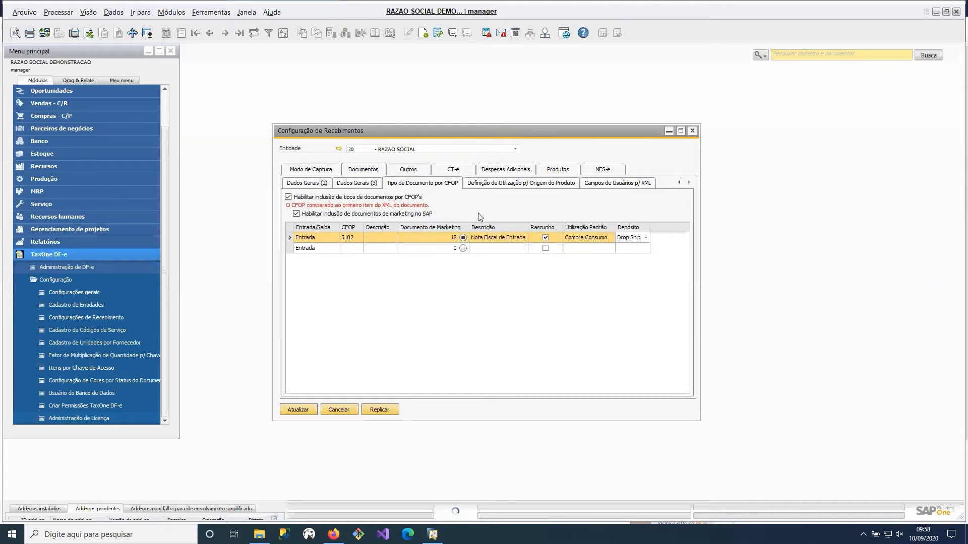
click(512, 183)
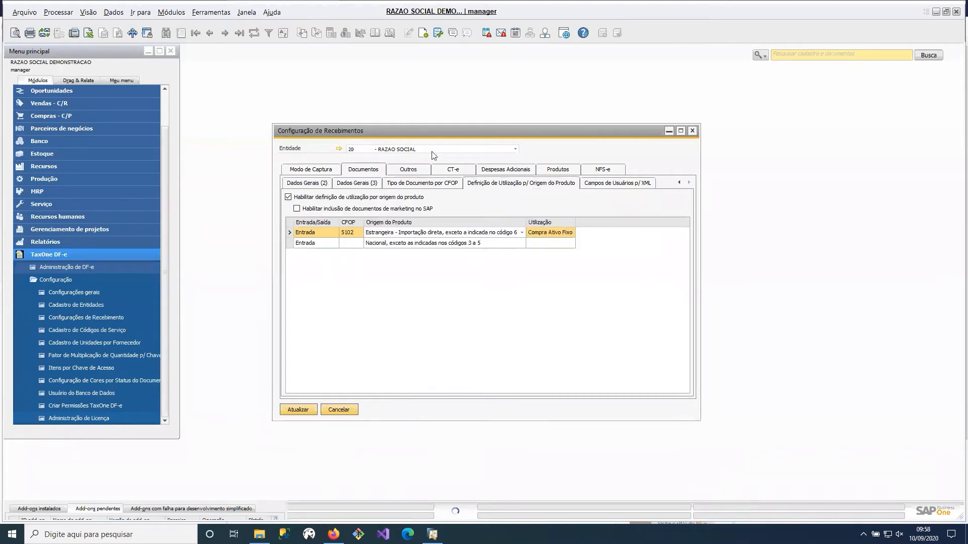
click(426, 183)
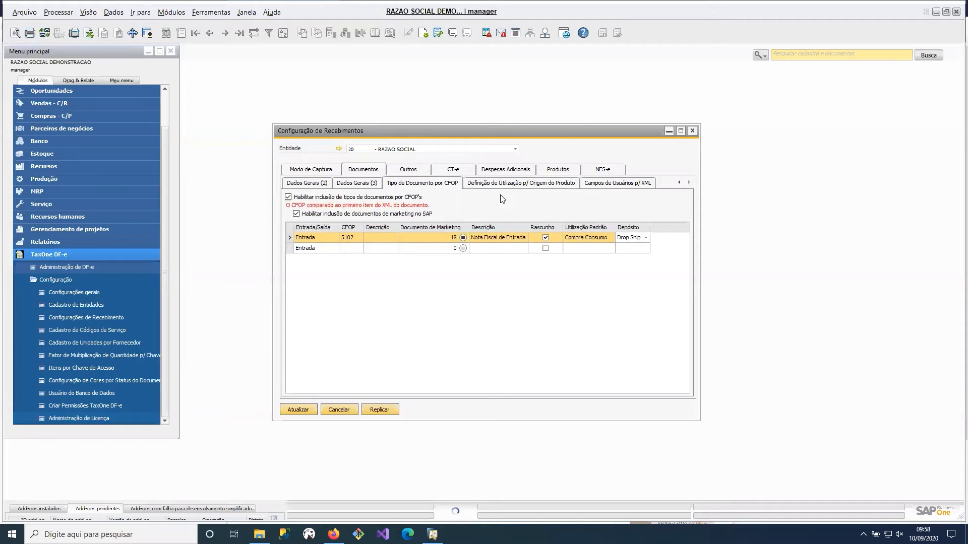
click(530, 190)
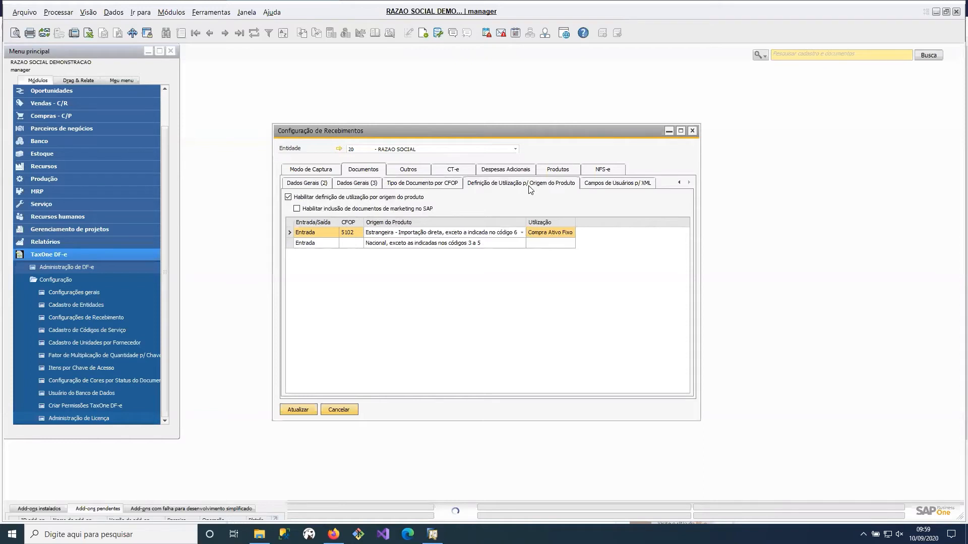
click(414, 184)
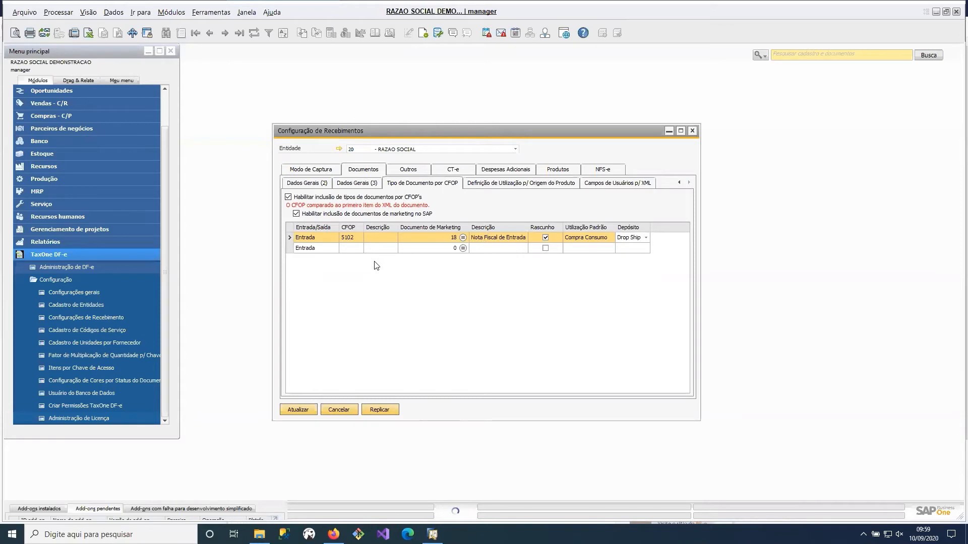
click(389, 244)
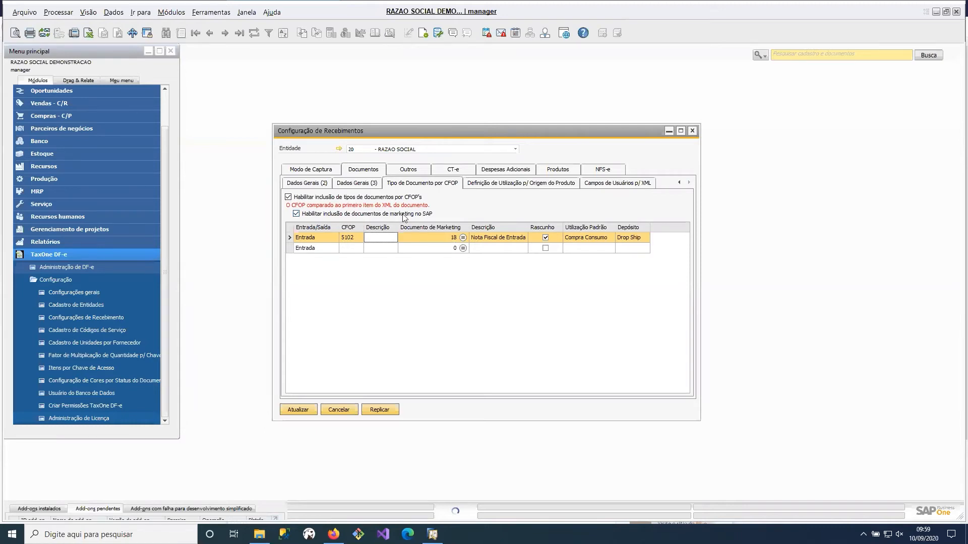
- Review the general document settings in Dados Gerais (2) and Dados Gerais (1)
click(306, 184)
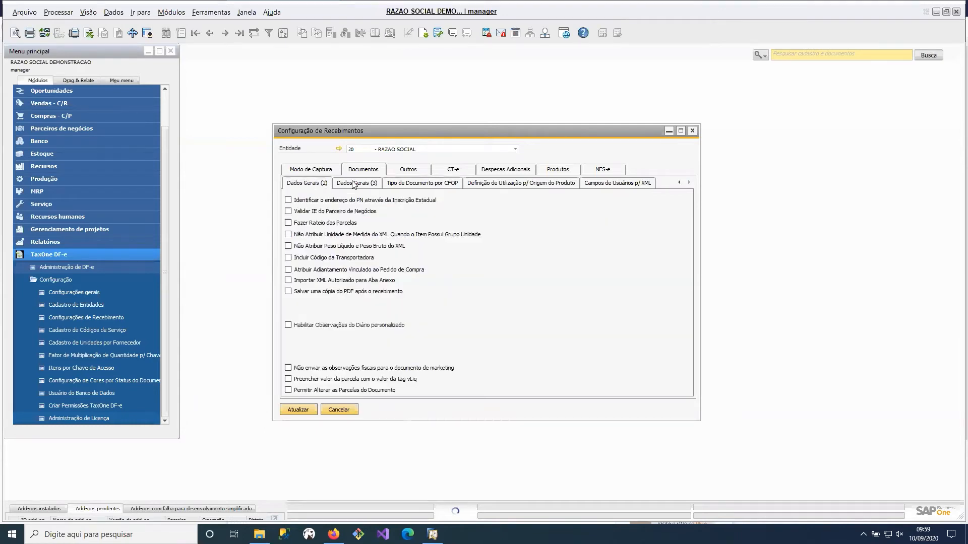
click(320, 170)
click(364, 170)
click(340, 184)
click(317, 186)
click(679, 183)
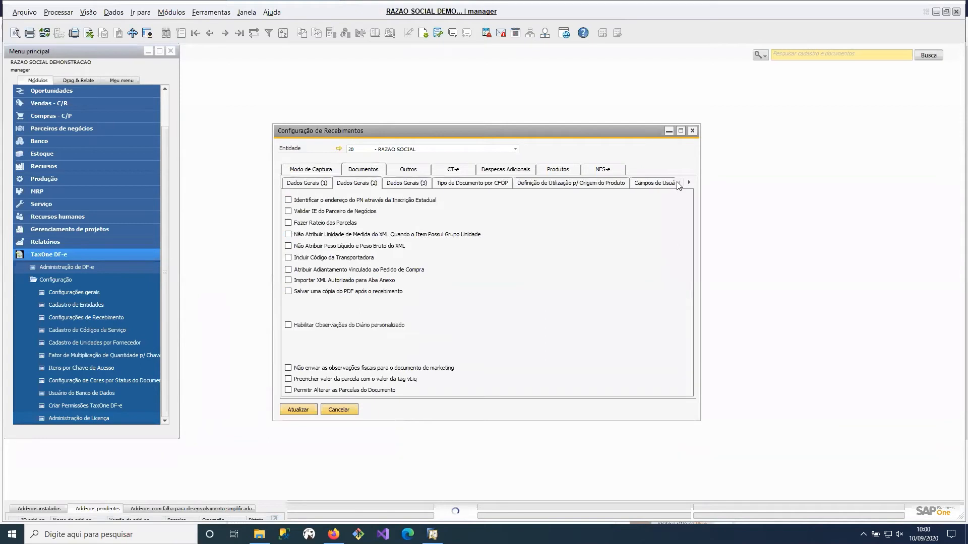
click(307, 185)
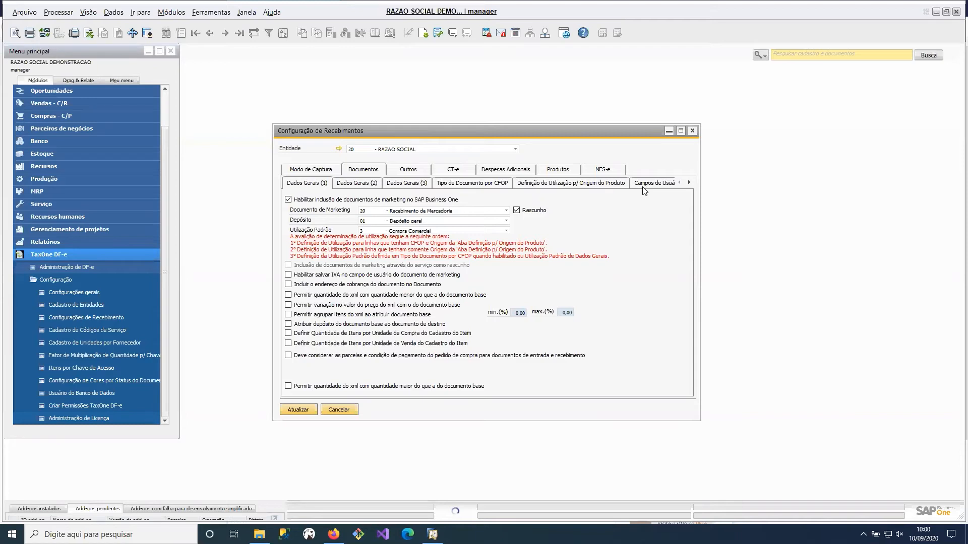
- Open the user fields per XML settings and set the XML type to NFe400
click(689, 183)
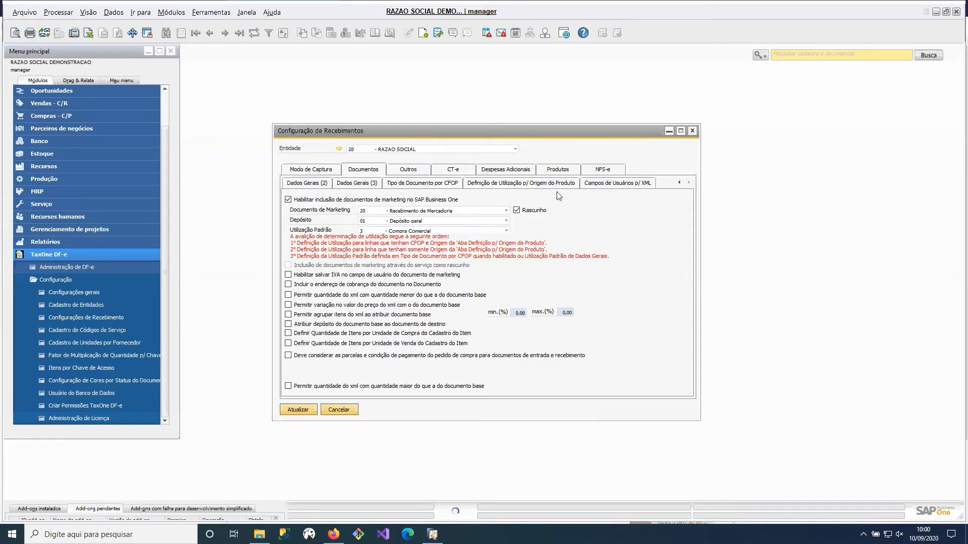
click(591, 186)
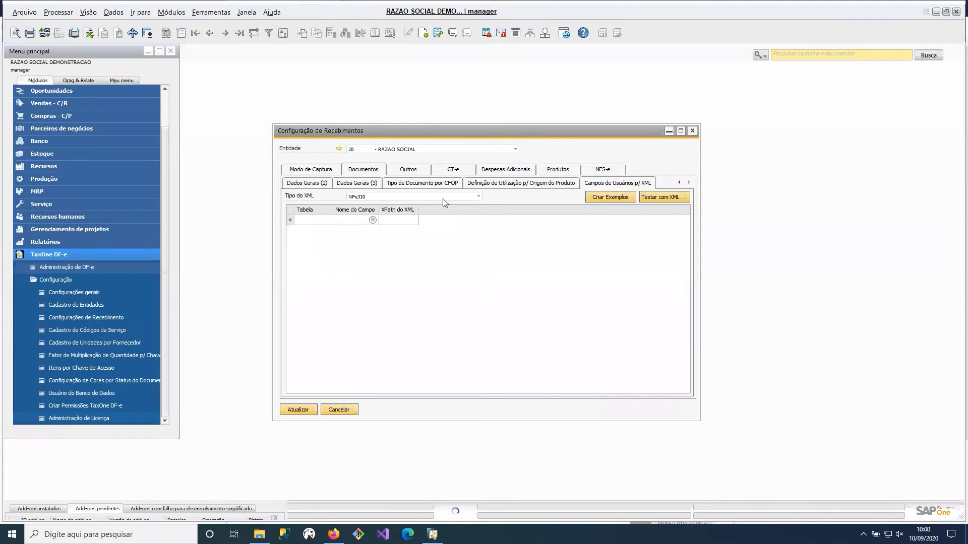
click(415, 197)
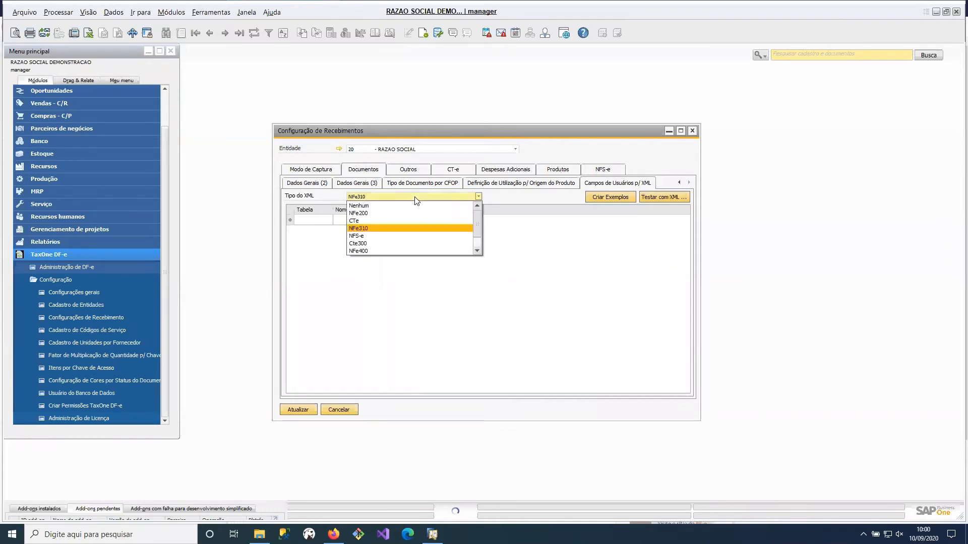
click(378, 252)
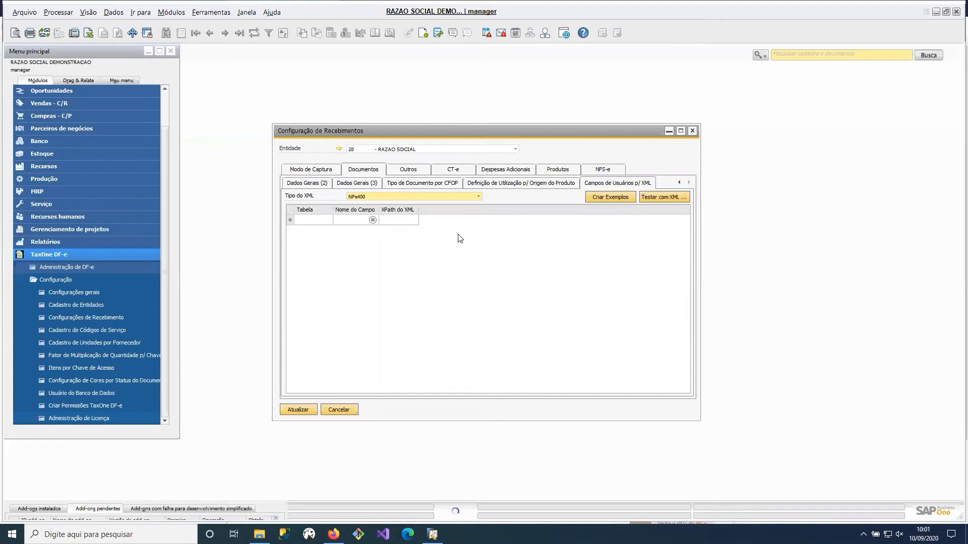
click(466, 196)
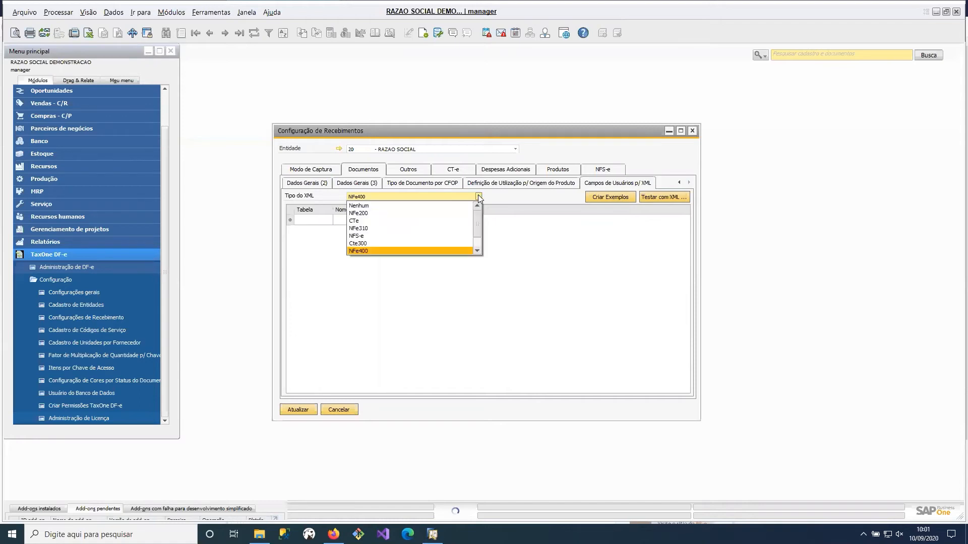
click(479, 244)
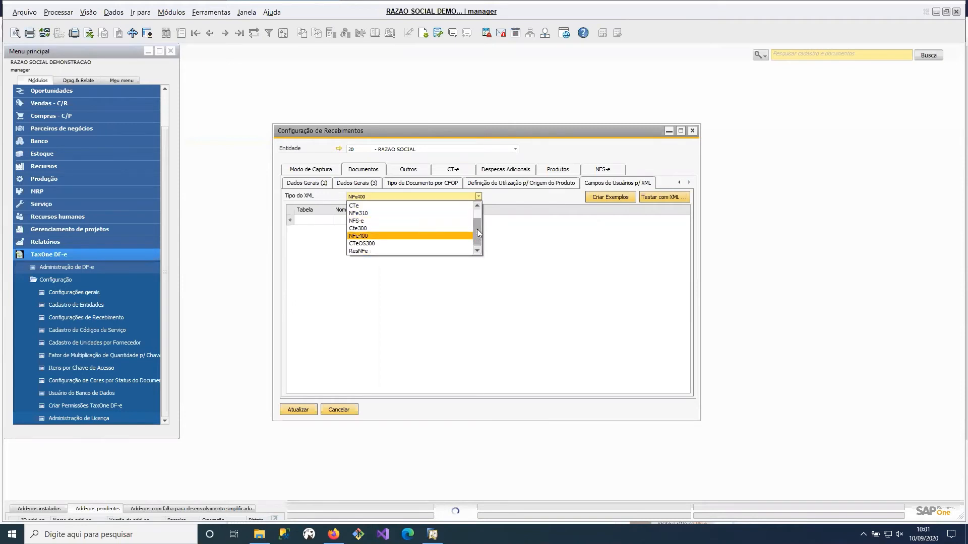
click(478, 217)
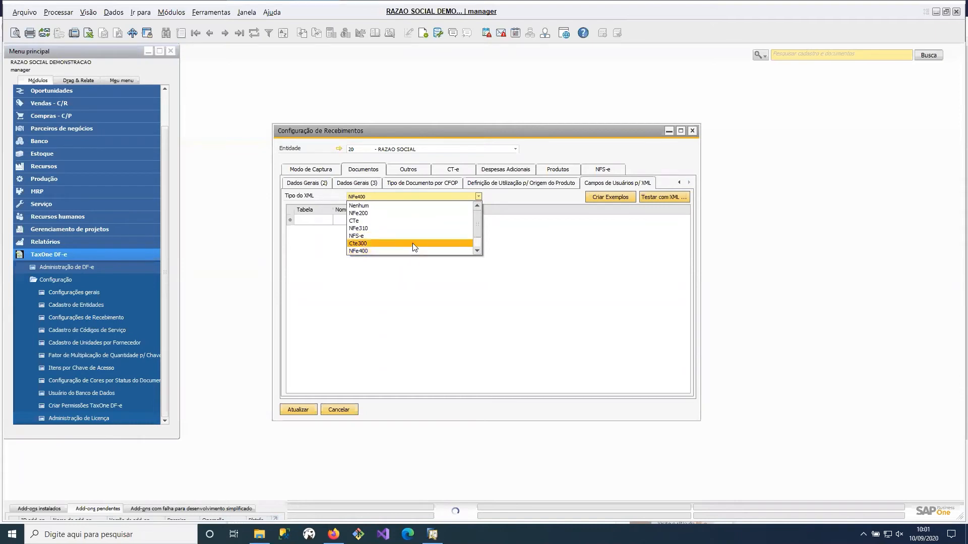
click(394, 252)
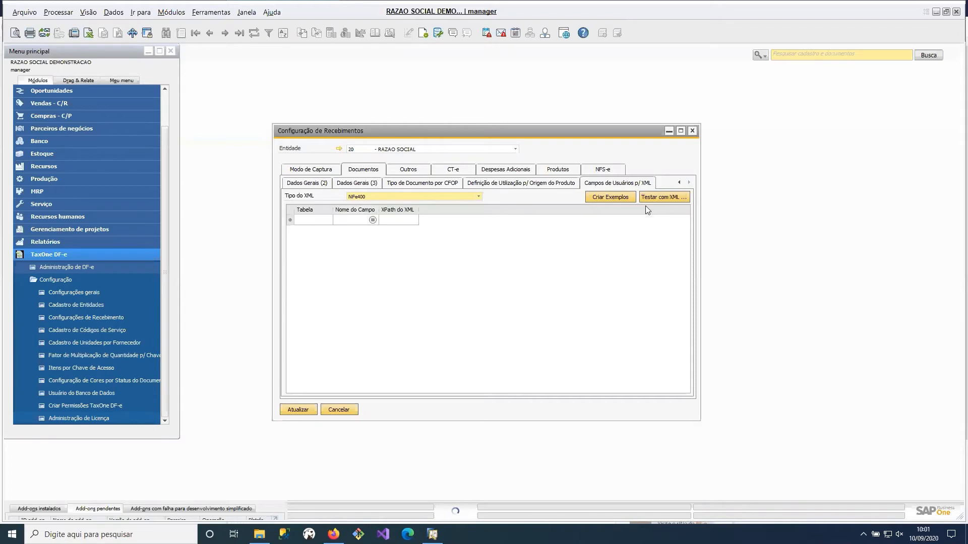
- Create the example user-field mappings for NFe400 and widen the window, Tabela and XPath do XML columns to show their full contents
click(623, 199)
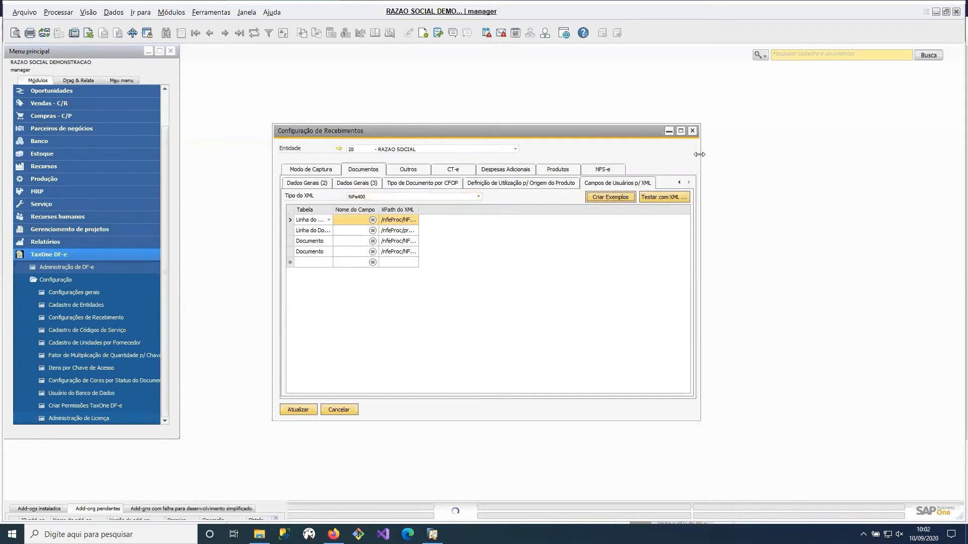
drag(699, 154, 904, 162)
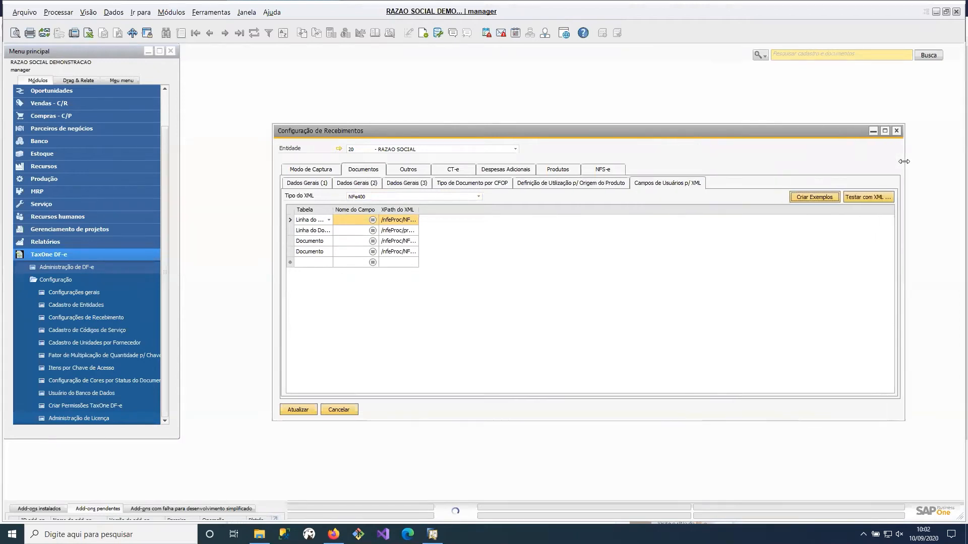
double_click(418, 210)
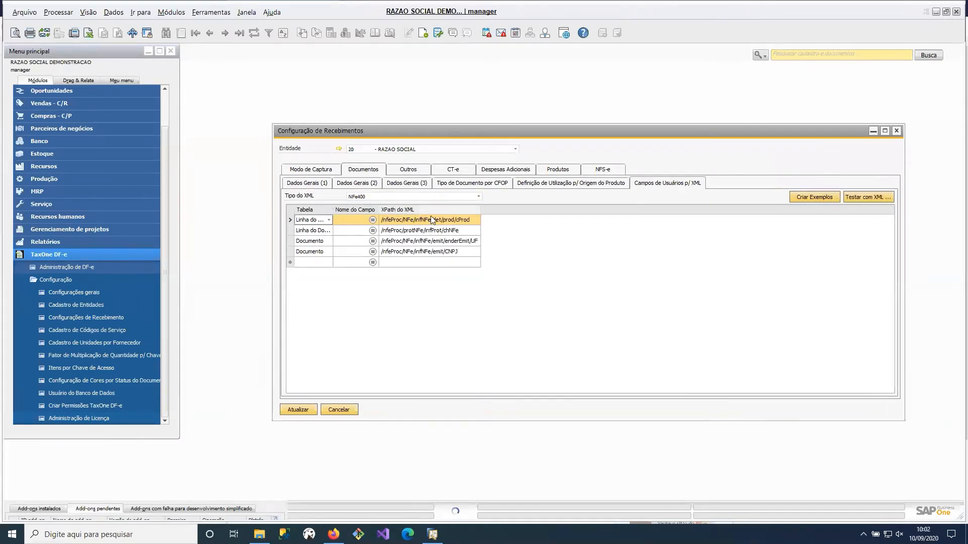
double_click(332, 210)
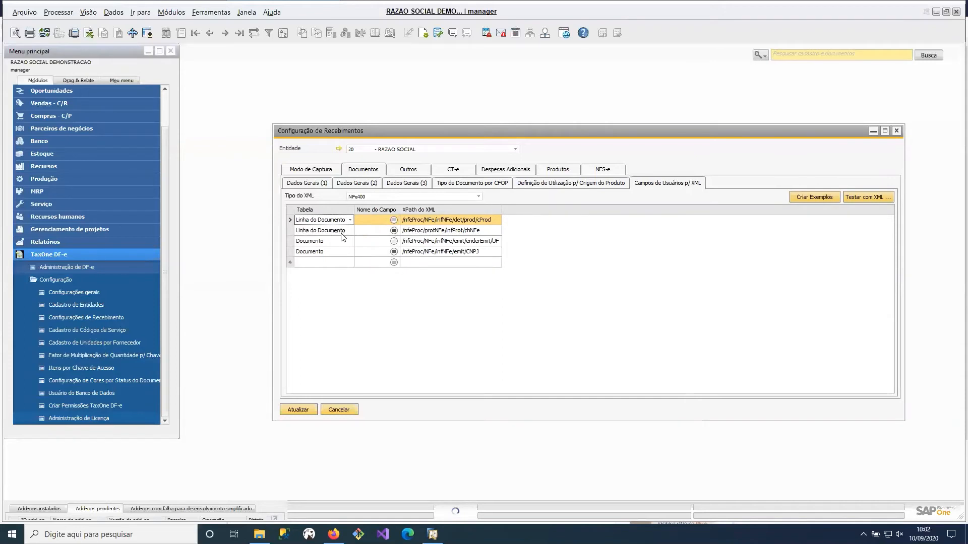
- Examine the Documento and Linha do Documento example rows and the XPath ending in det/prod/cProd
click(291, 242)
click(290, 253)
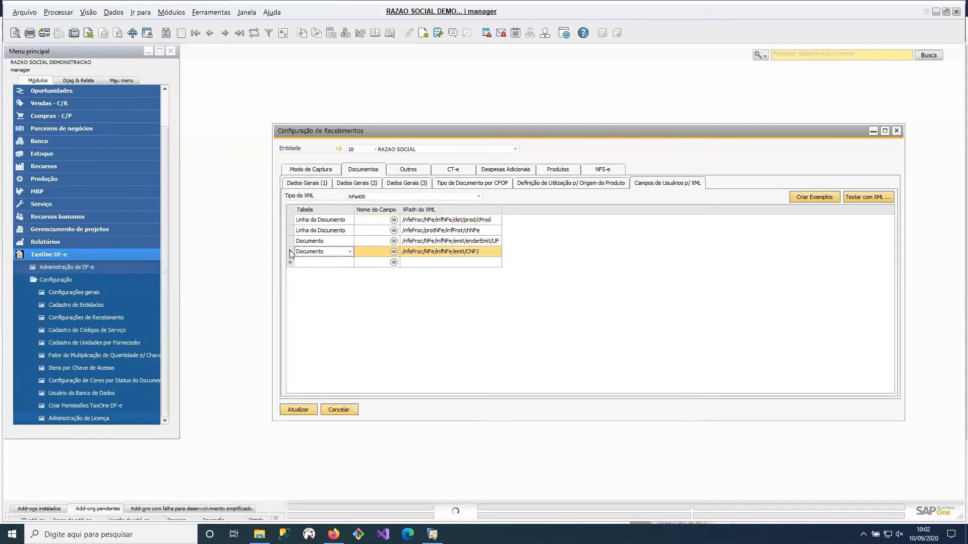
click(290, 230)
click(292, 220)
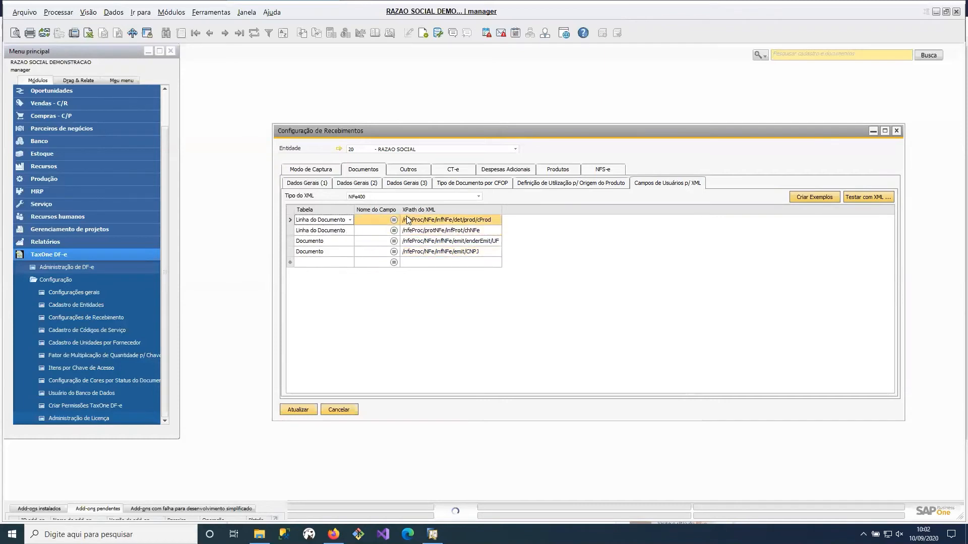
click(495, 220)
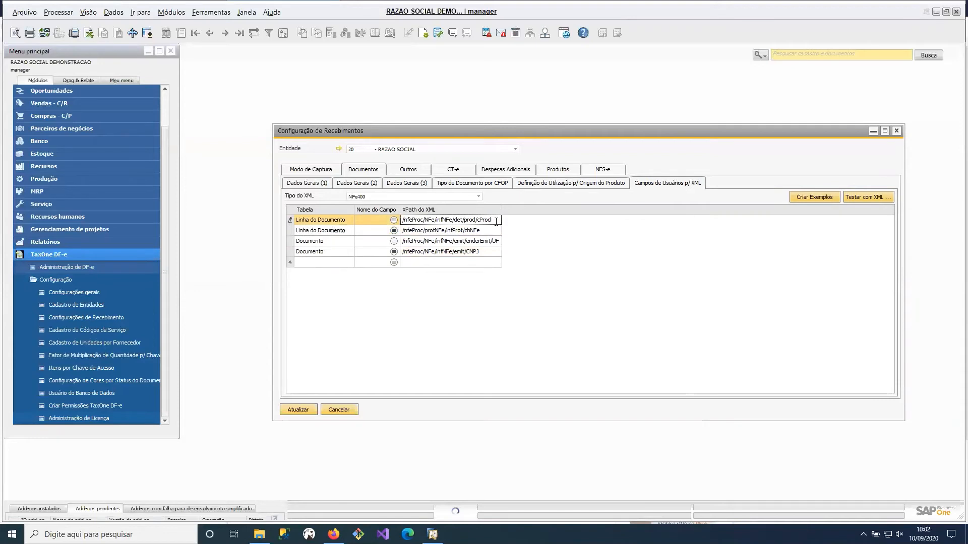
drag(491, 220, 396, 234)
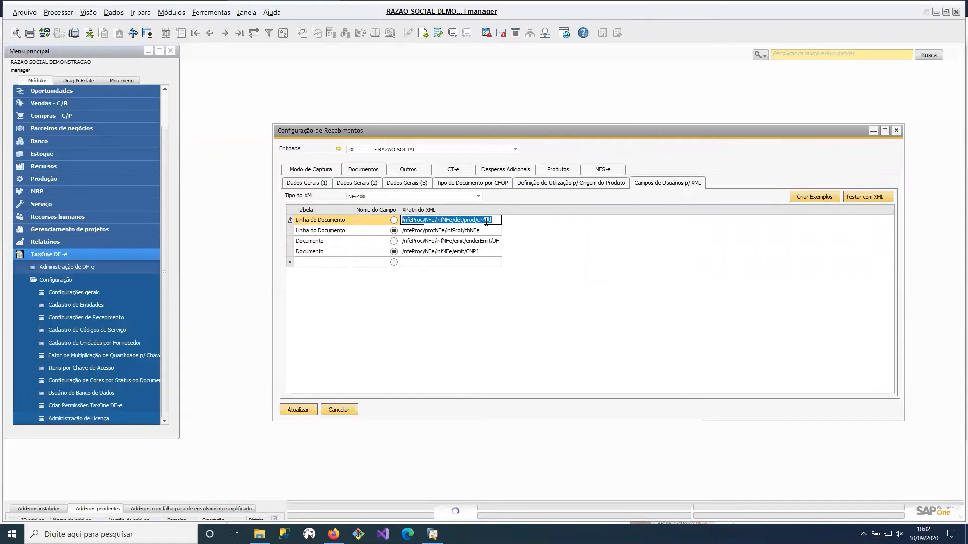
drag(499, 219, 396, 222)
- Assign the user field TX_CodInfA to the Linha do Documento row whose XPath ends in det/prod/cProd
click(393, 220)
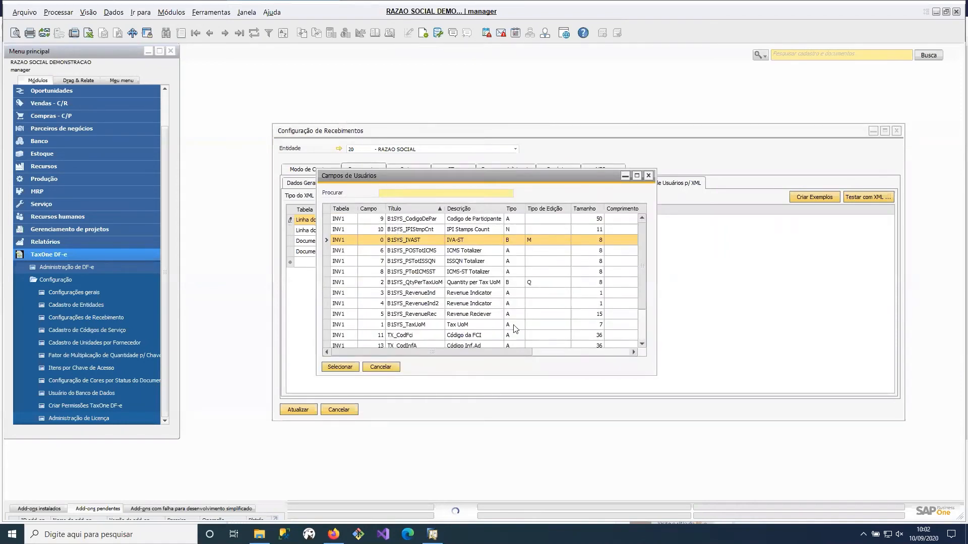
scroll(515, 328, down, 1)
scroll(590, 265, up, 1)
drag(437, 174, 401, 231)
scroll(461, 335, down, 1)
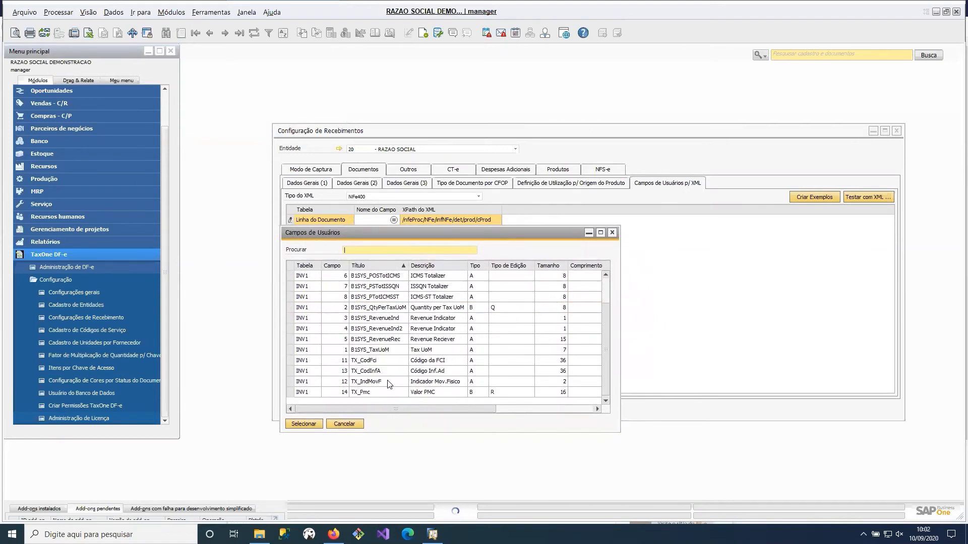
double_click(399, 373)
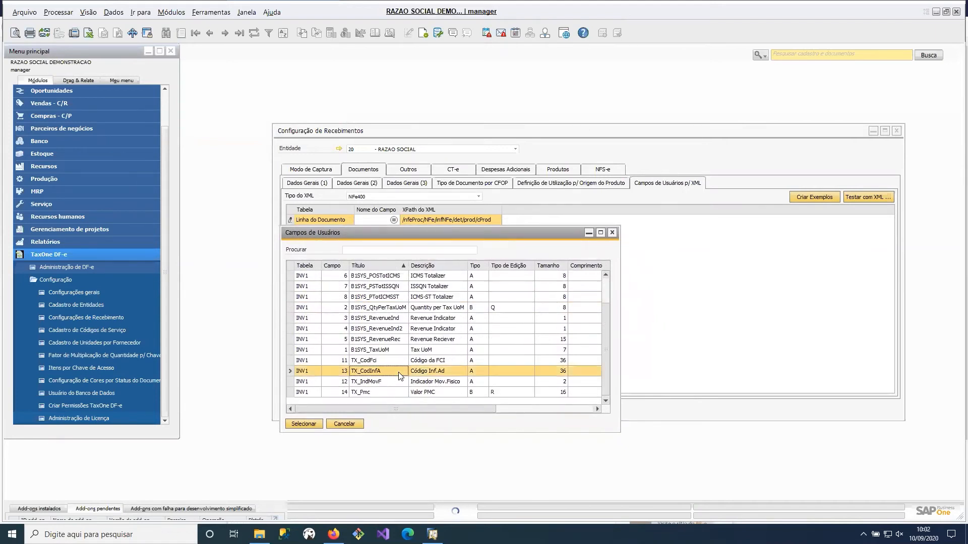
- Browse the INV1 user fields available for the first Linha do Documento row, then close the list without choosing one
click(379, 221)
click(384, 220)
scroll(436, 271, down, 1)
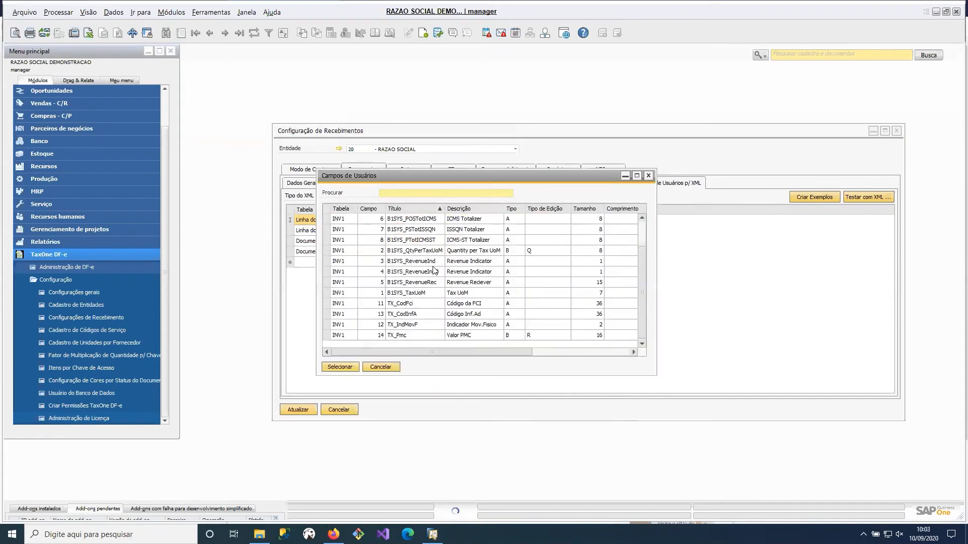
scroll(436, 271, up, 1)
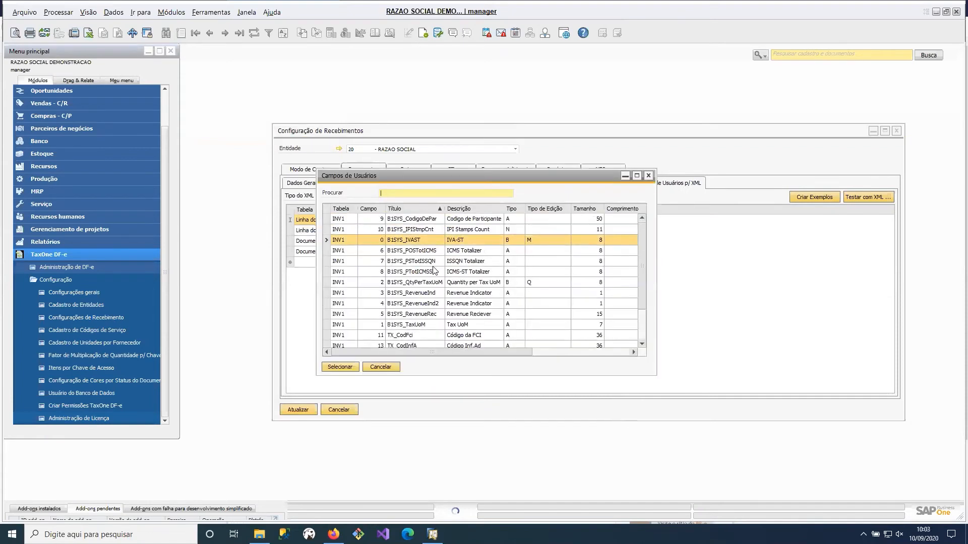
click(464, 254)
key(Down)
key(Down)
key(Down)
key(Down)
key(Down)
key(Down)
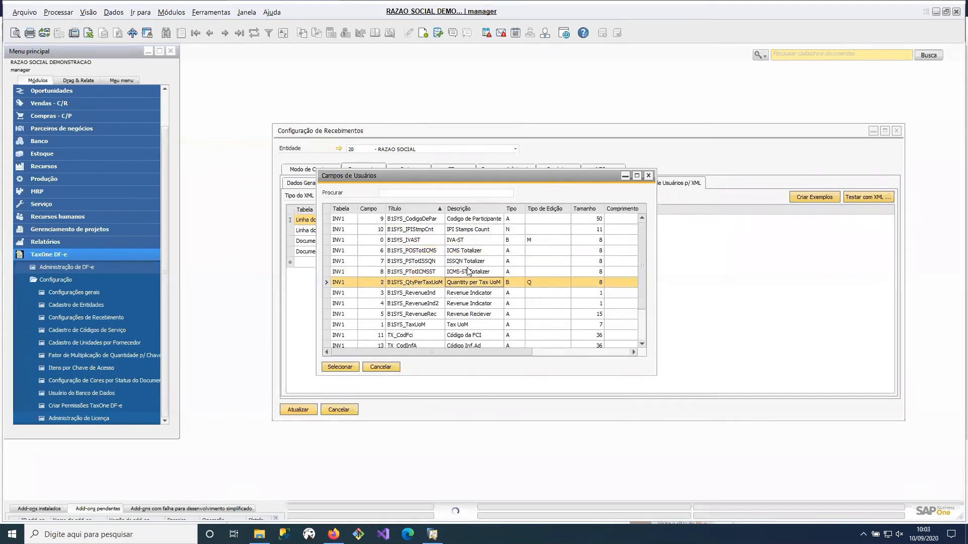
key(Up)
key(Up)
key(Up)
key(Up)
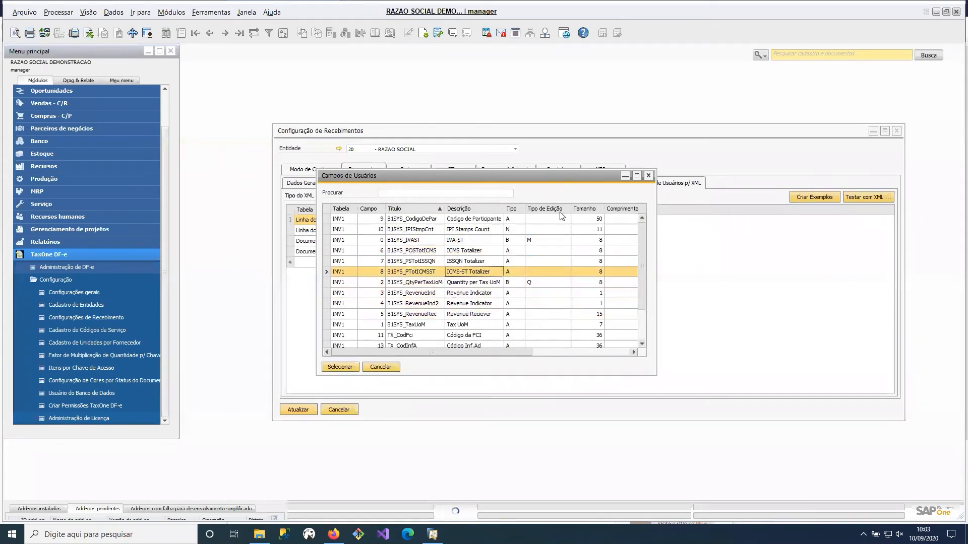
click(649, 175)
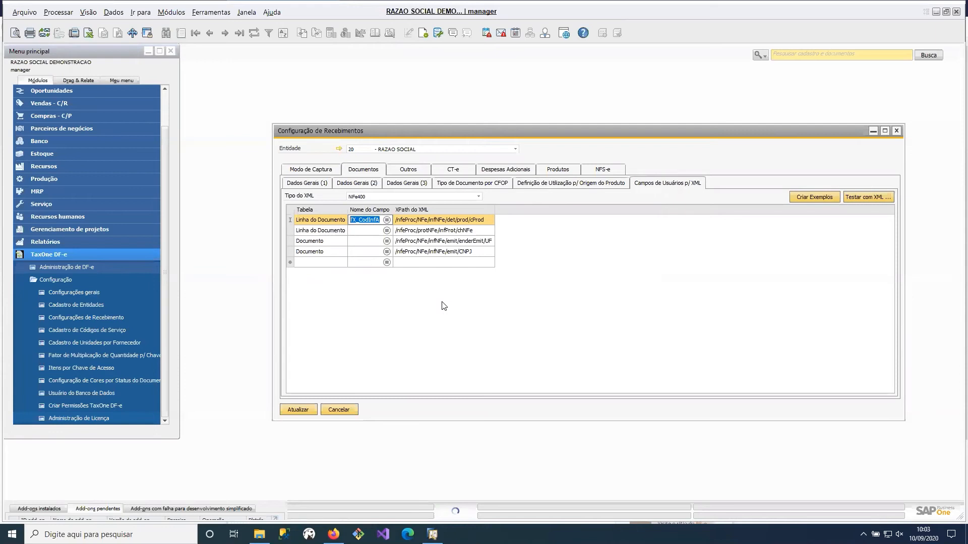
- Review the OINV user fields and their properties for the Documento row with the enderEmit/UF XPath, leaving its field name empty
click(364, 241)
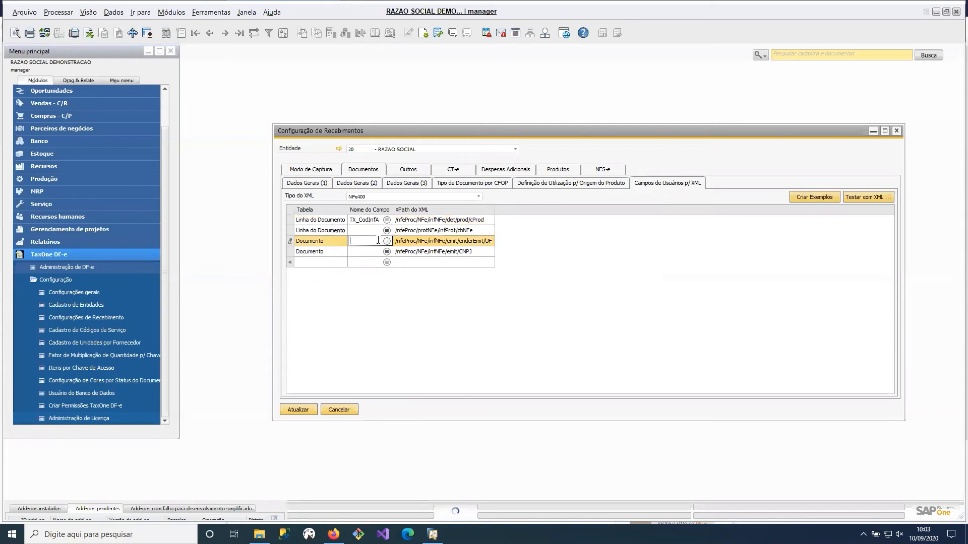
click(385, 241)
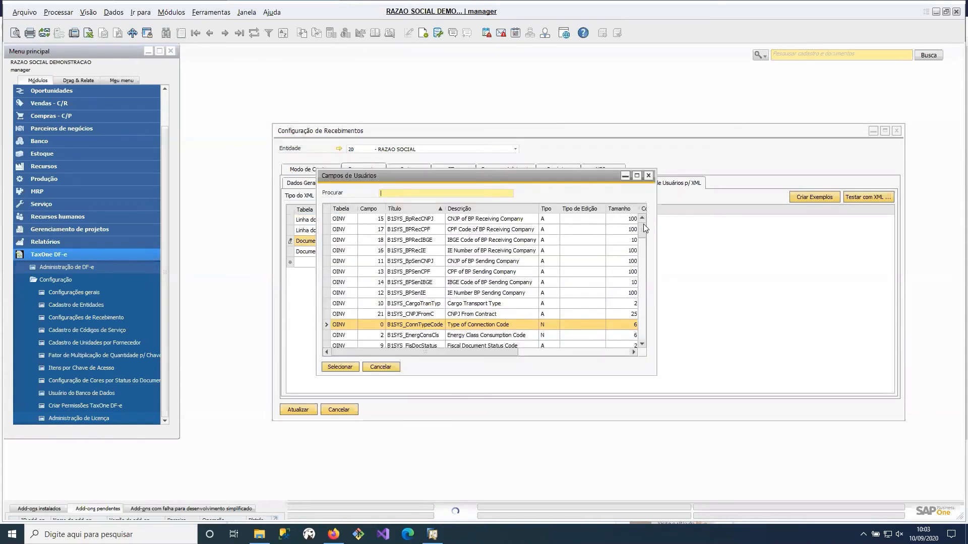
mouse_move(644, 231)
mouse_down()
mouse_move(646, 314)
mouse_move(637, 335)
mouse_move(633, 277)
mouse_move(625, 339)
mouse_move(628, 235)
mouse_up()
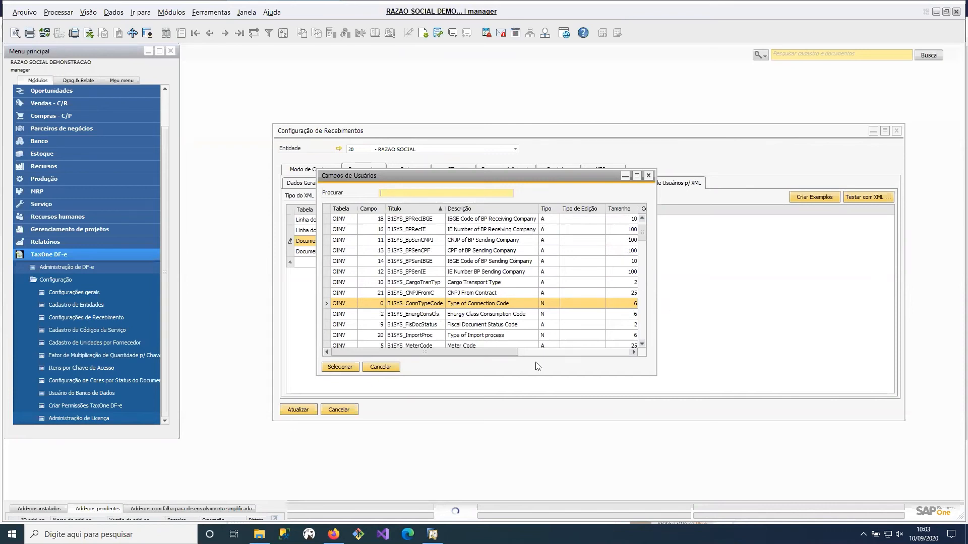
drag(475, 352, 515, 345)
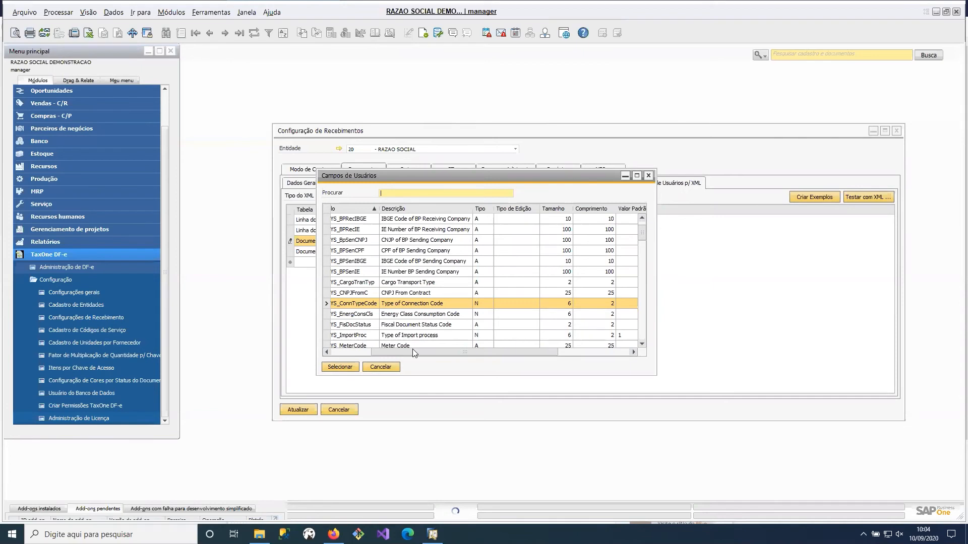
drag(412, 349, 360, 352)
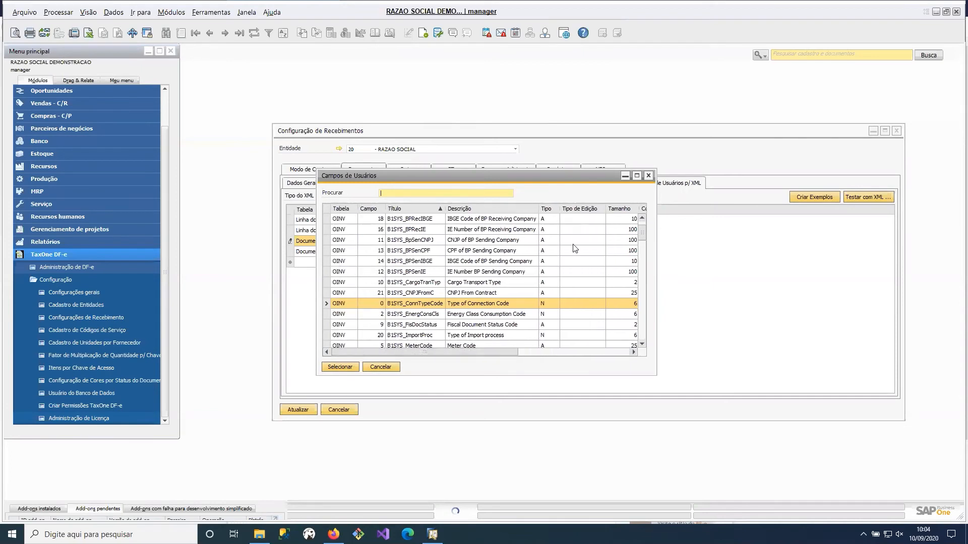
click(648, 176)
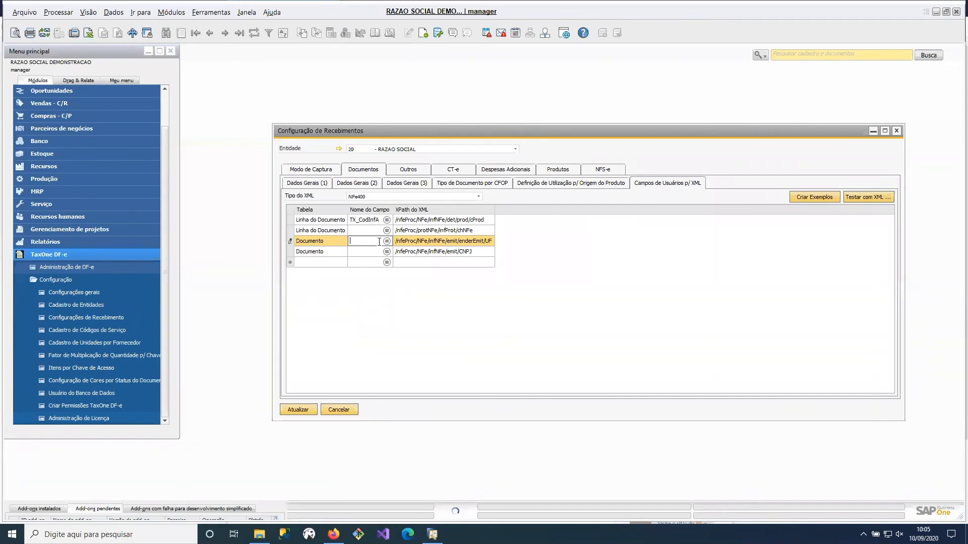
- Set the field name of the Linha do Documento row with the det/prod/cProd XPath to B1SYS_IVAST
click(387, 220)
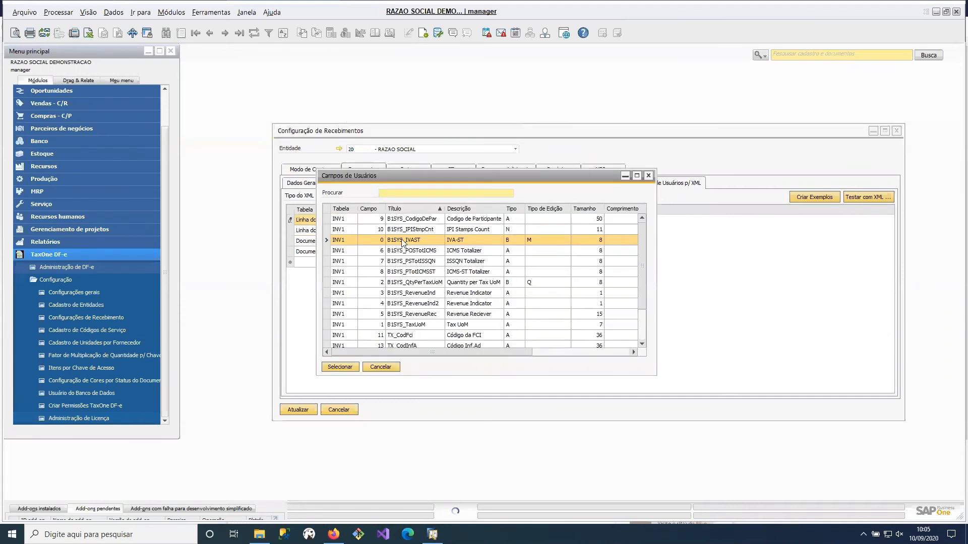
click(340, 367)
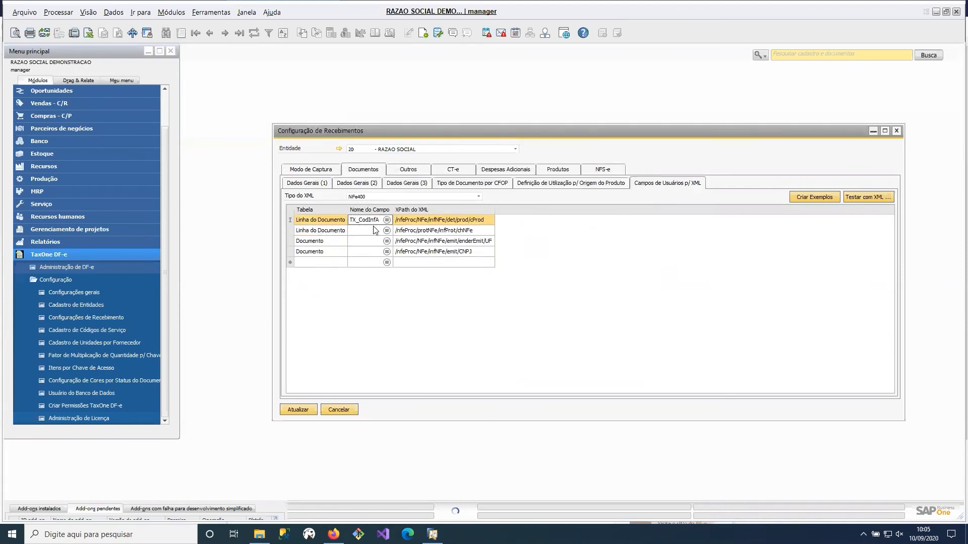
click(367, 230)
click(387, 231)
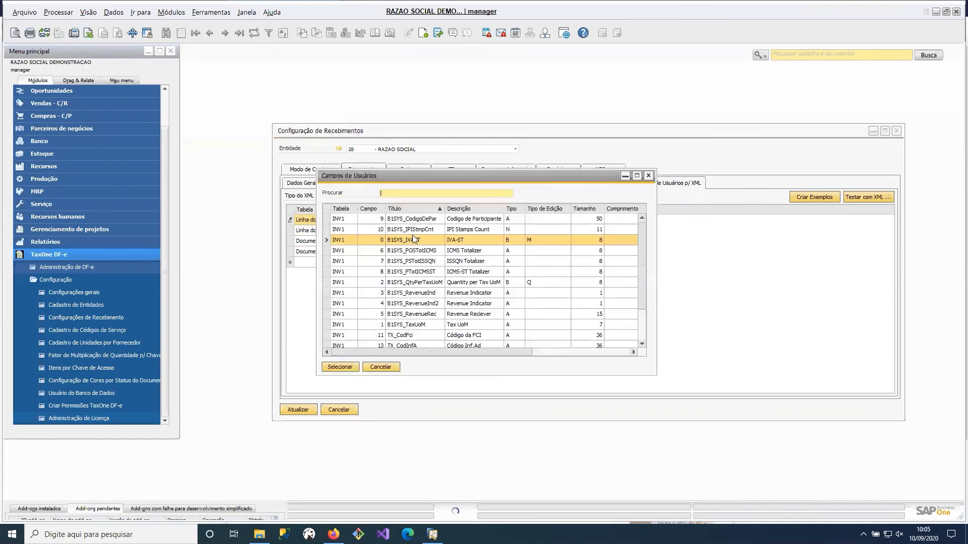
click(337, 241)
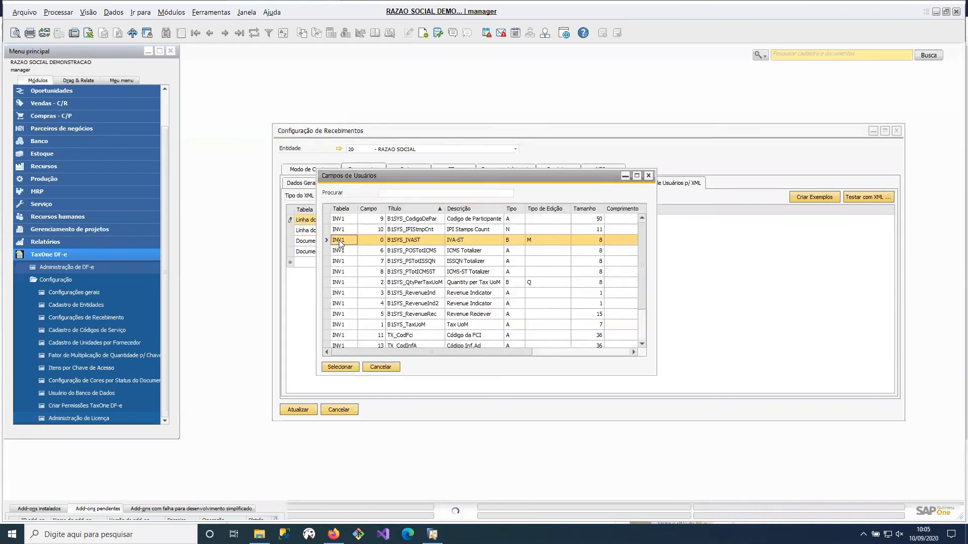
click(346, 367)
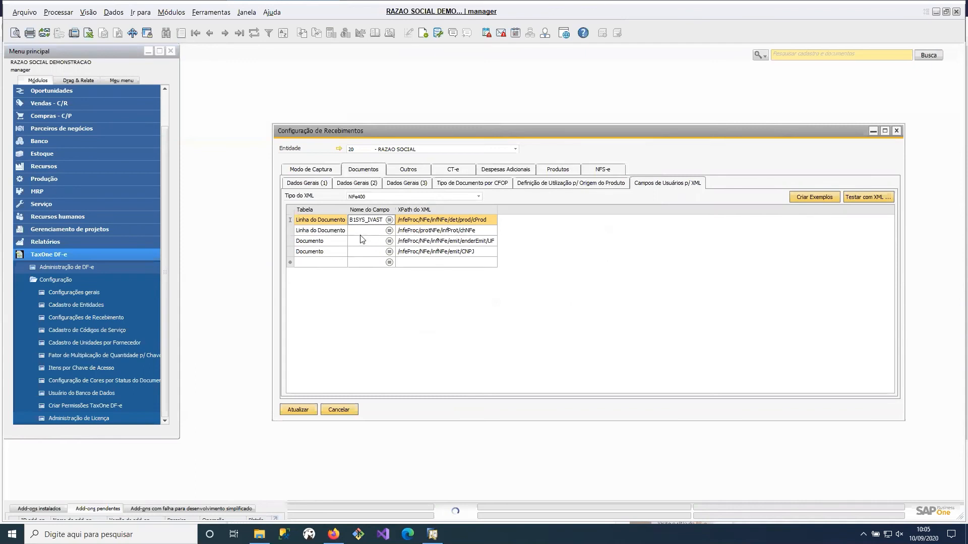
click(361, 235)
click(377, 222)
click(427, 221)
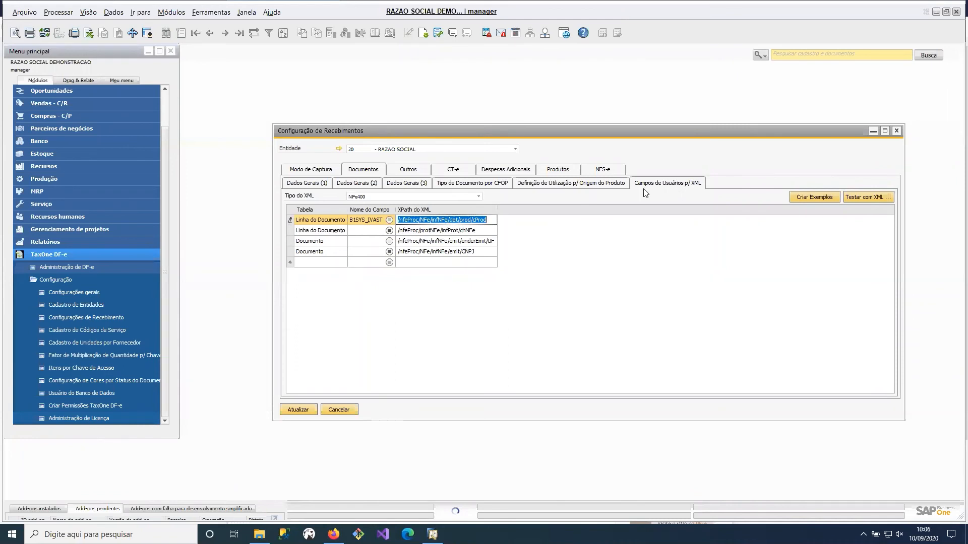
- Set the XML type to Cte300 and create its example user field mapping rows
click(457, 196)
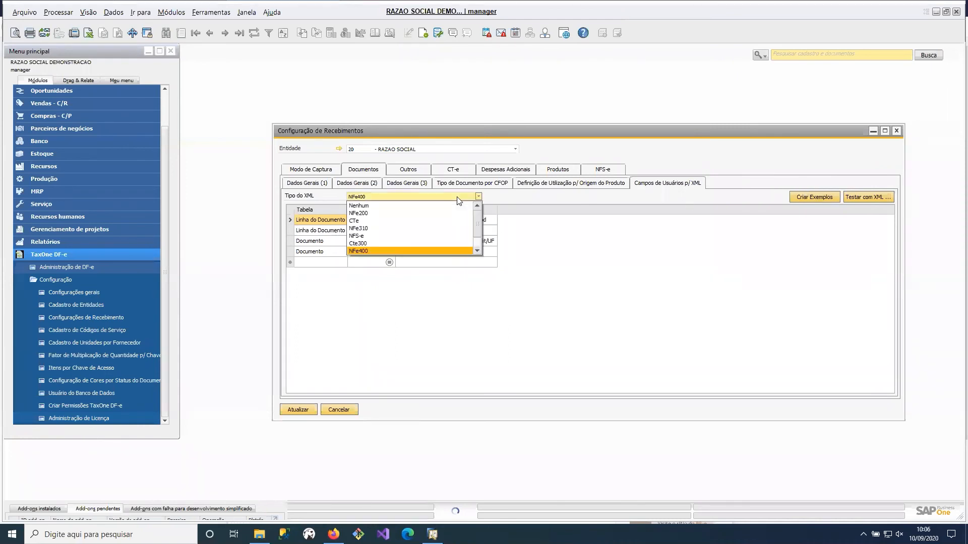
click(399, 243)
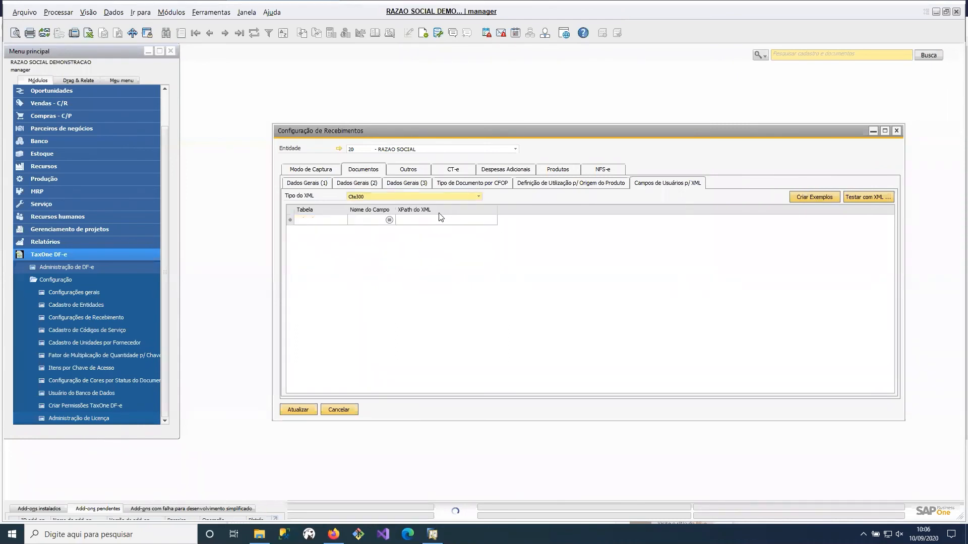
click(828, 198)
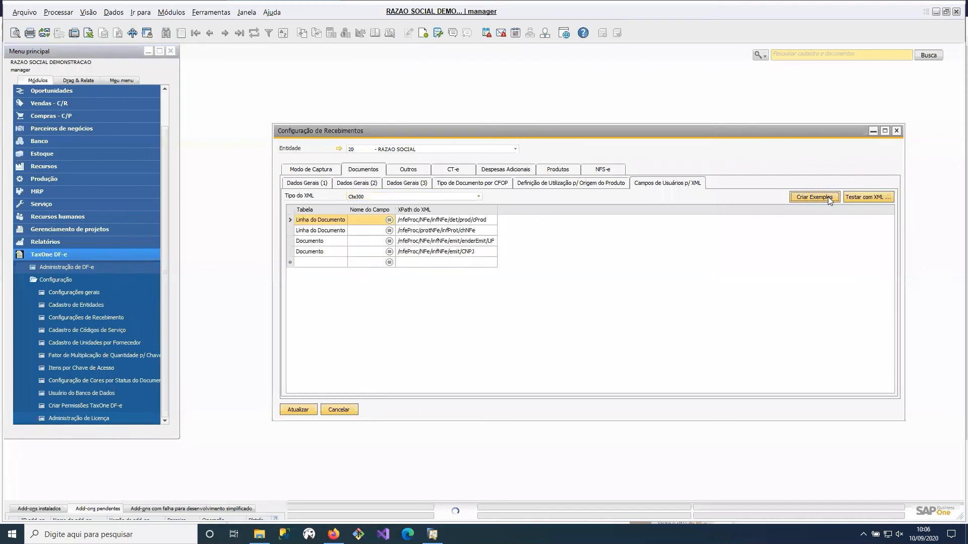
- Set the XML type to NFS-e and create its example user field mapping rows
click(446, 196)
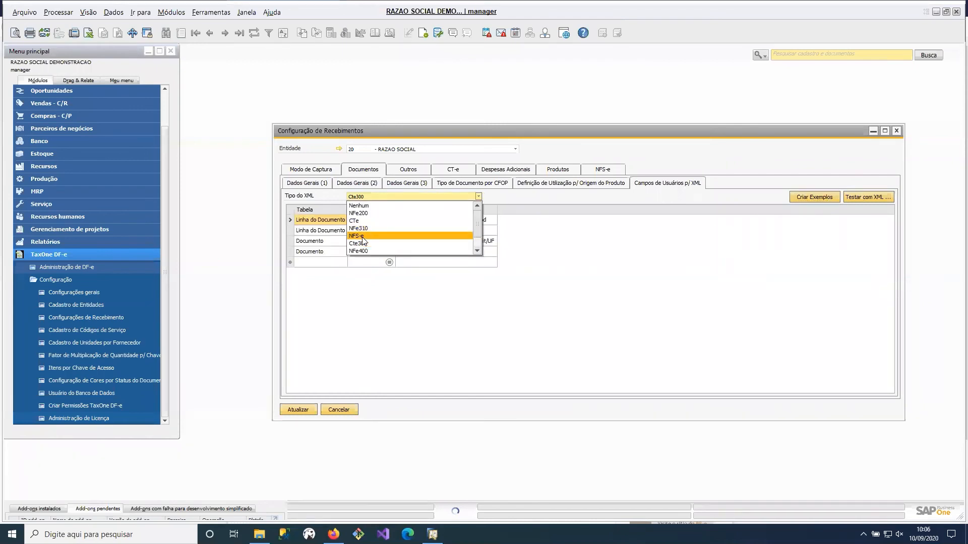
click(373, 234)
click(829, 197)
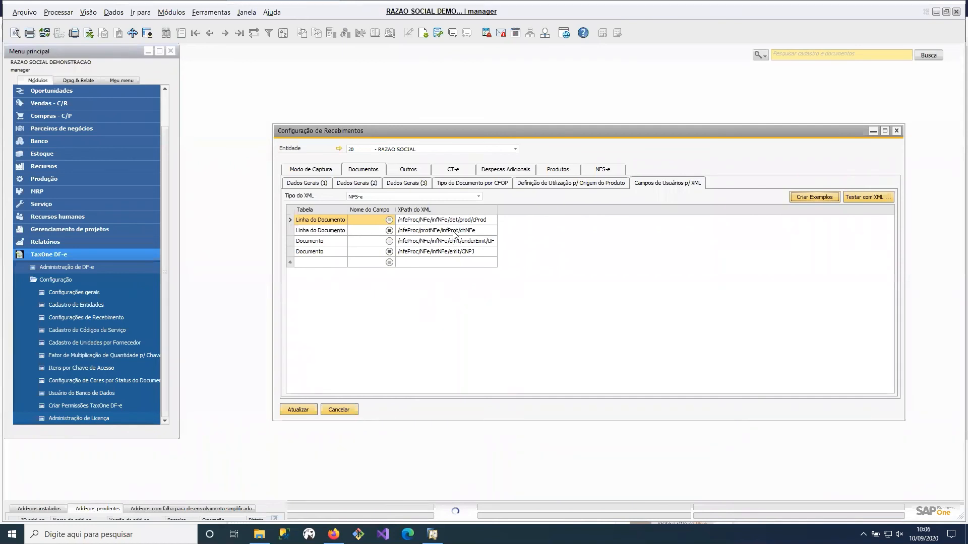
- Show the user field mapping for NFe200 and look through the other available XML types
click(478, 197)
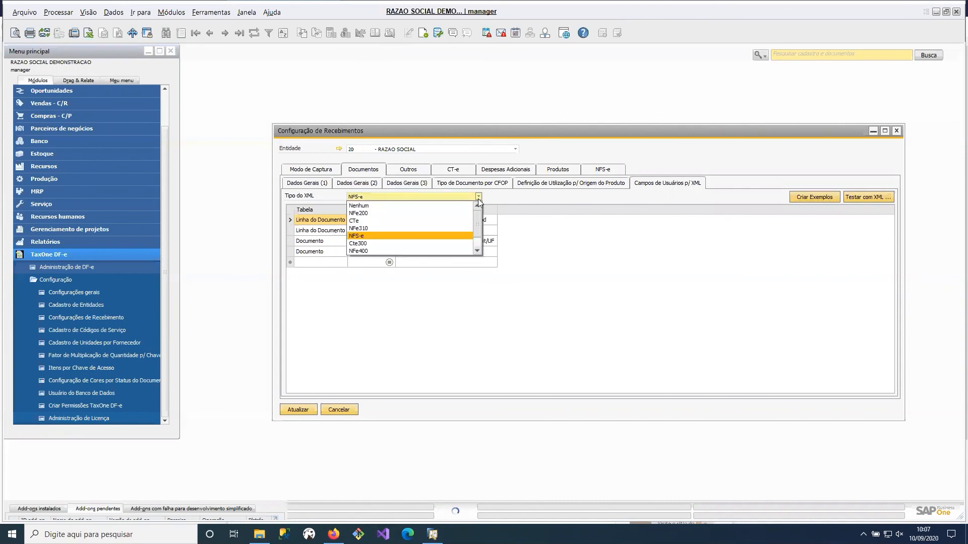
click(428, 214)
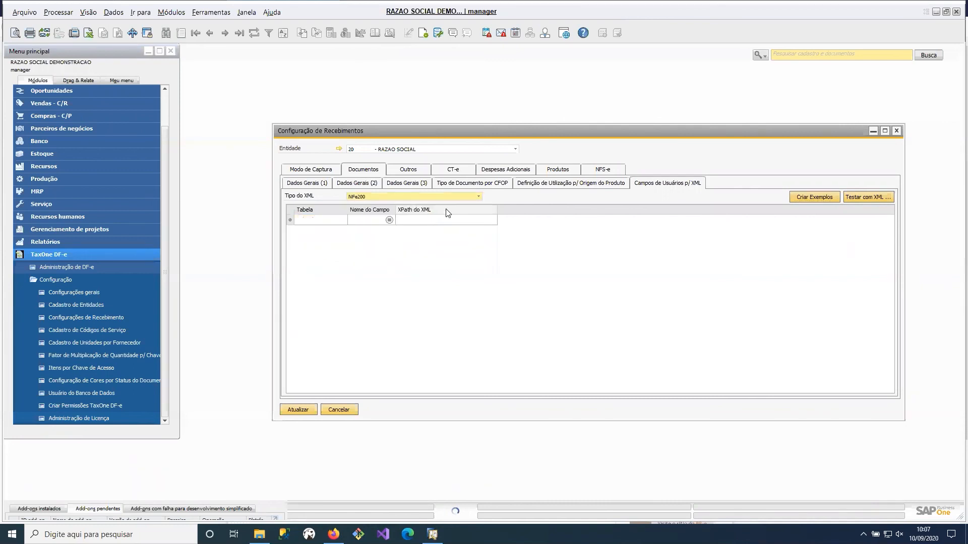
click(467, 196)
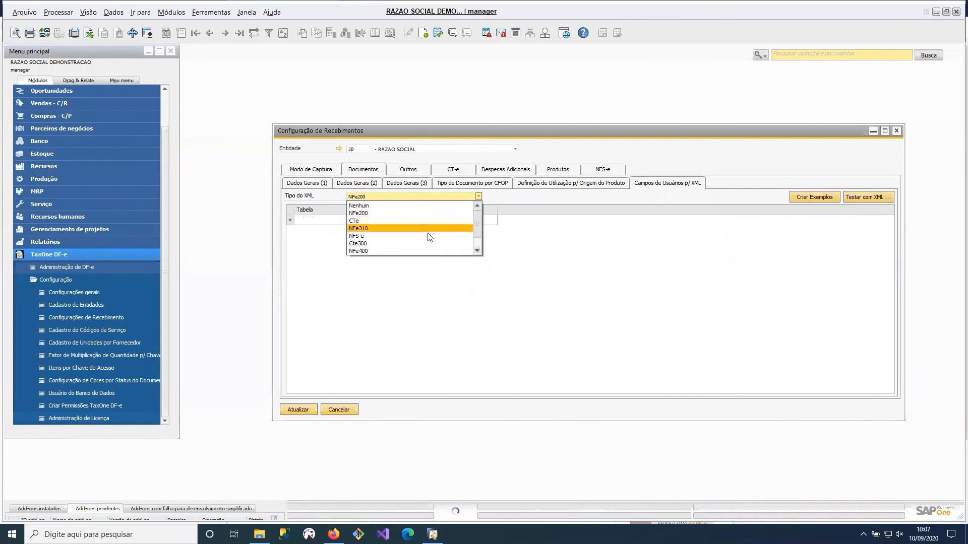
click(467, 262)
click(477, 197)
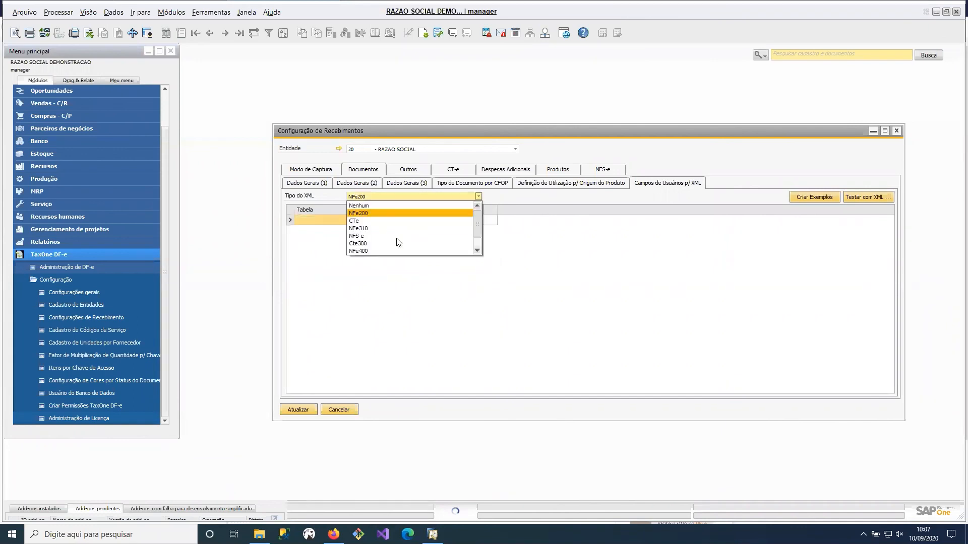
click(479, 251)
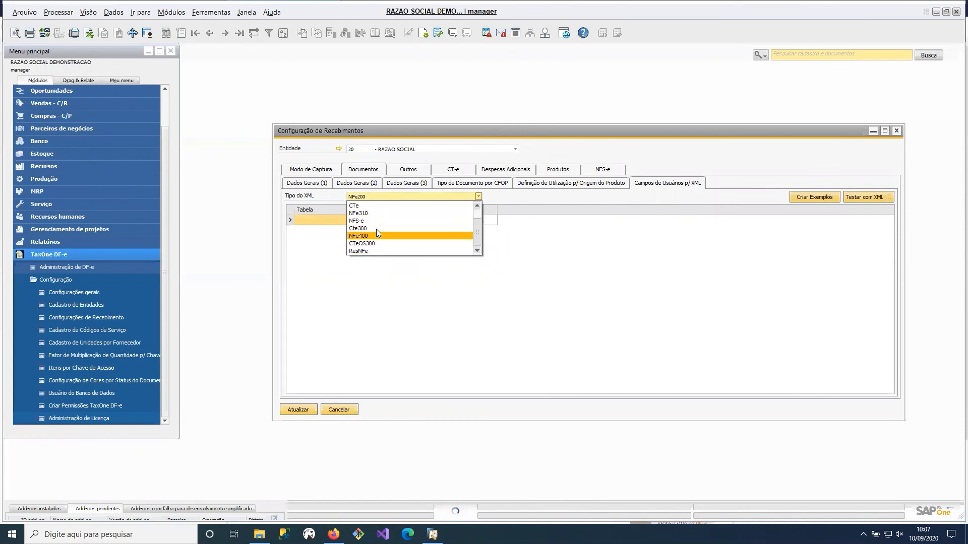
click(602, 304)
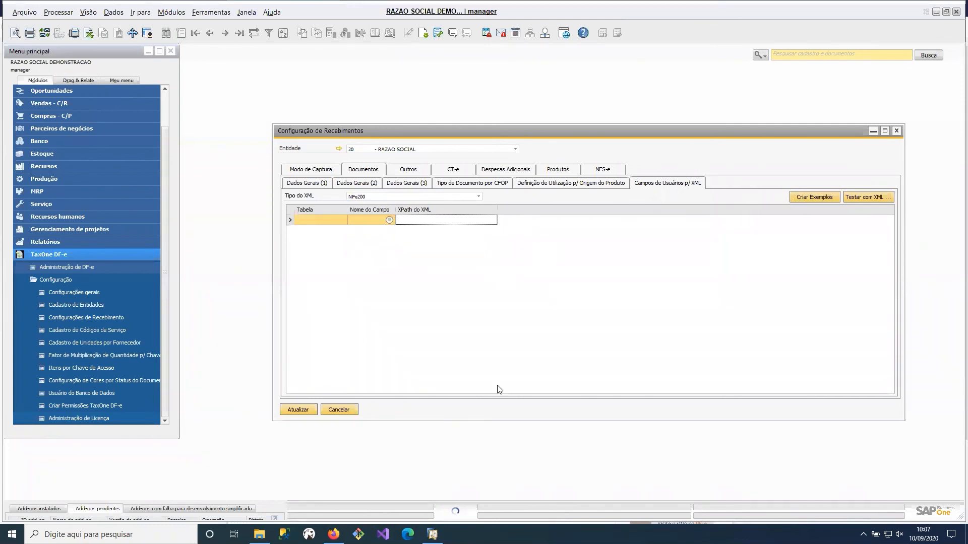
- Switch to File Explorer and open the procNFe XML file from C:\Integracao\XML-SEFAZ in Notepad++
click(280, 472)
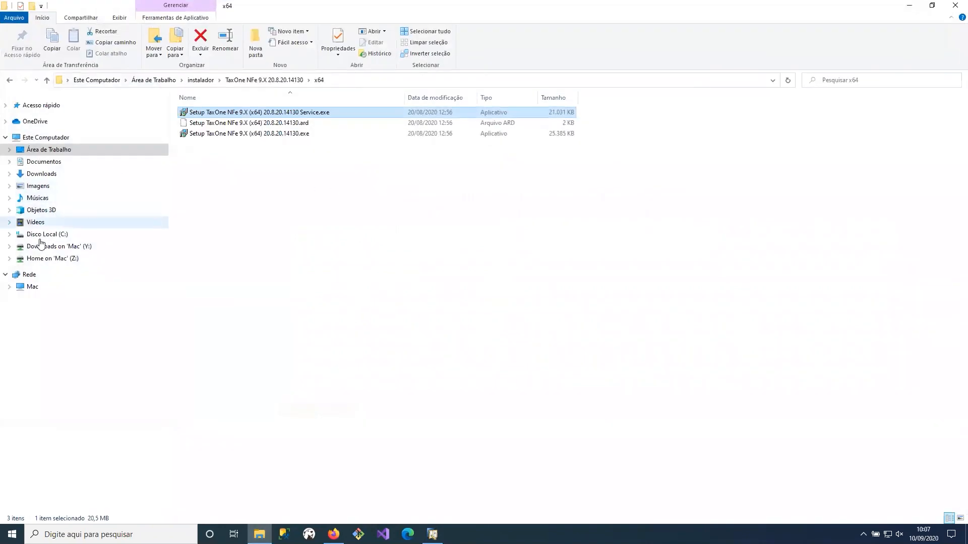
click(59, 236)
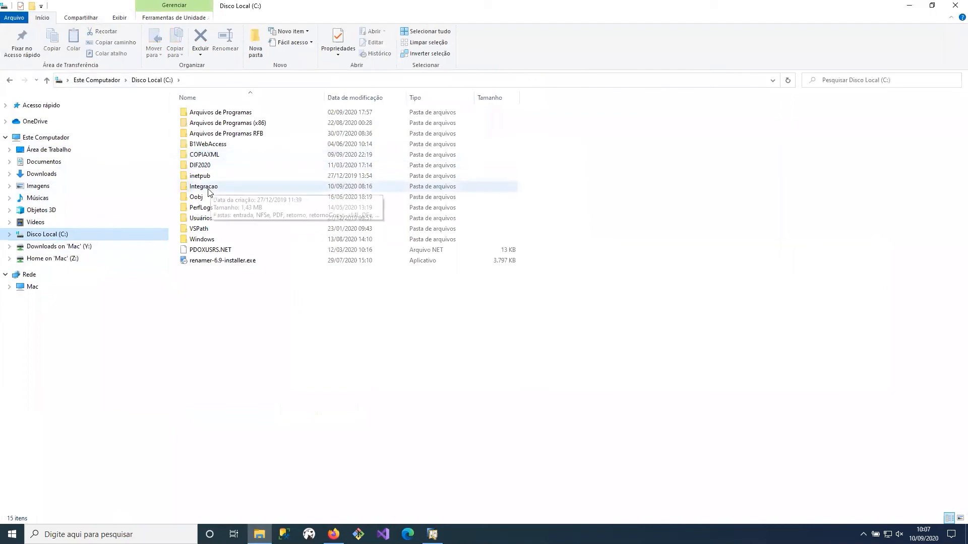
double_click(207, 186)
double_click(210, 174)
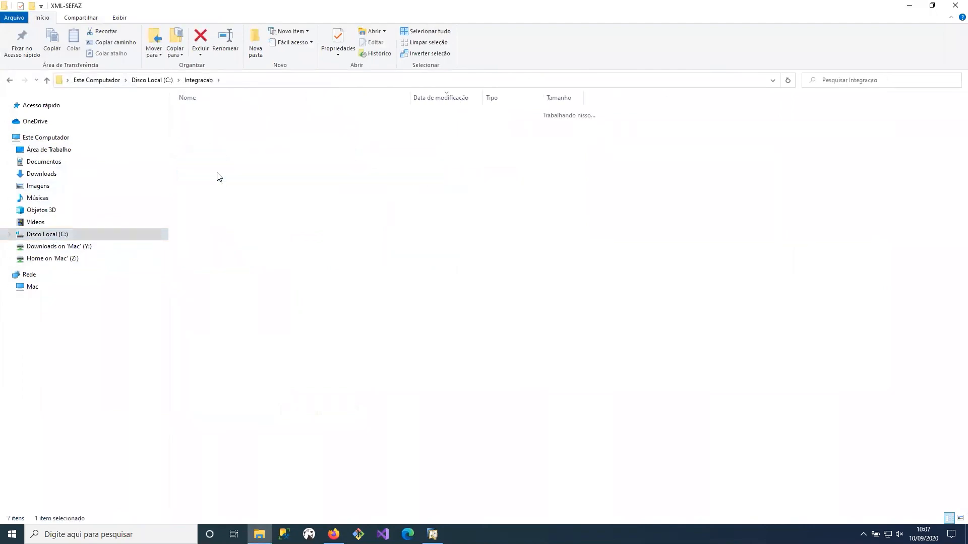
double_click(242, 115)
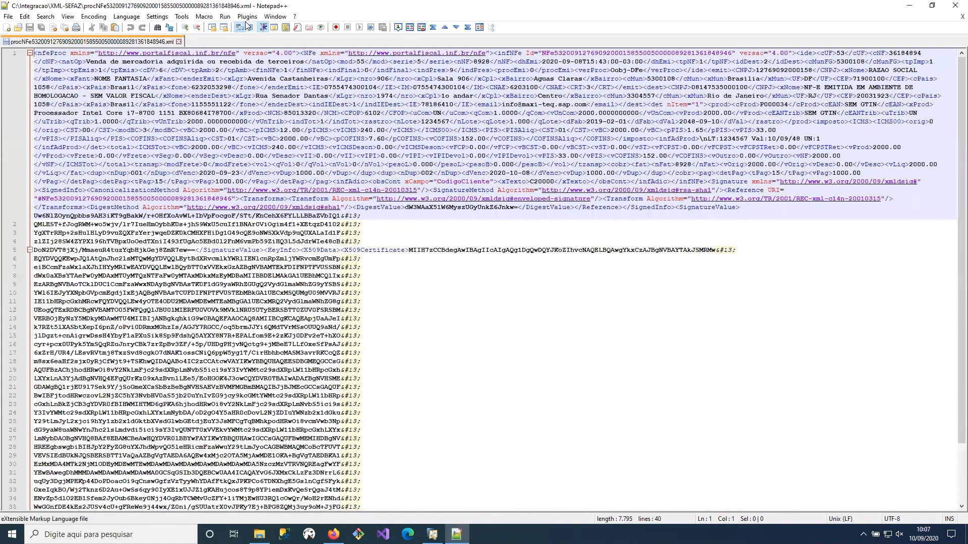
- Pretty-print the NF-e XML with XML Tools so its tags appear as an indented hierarchy
click(225, 16)
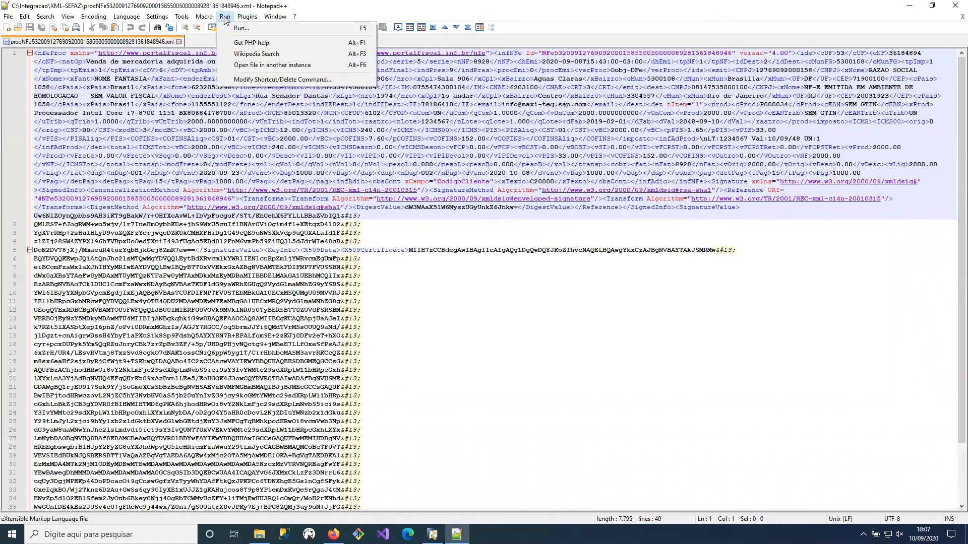
mouse_move(247, 16)
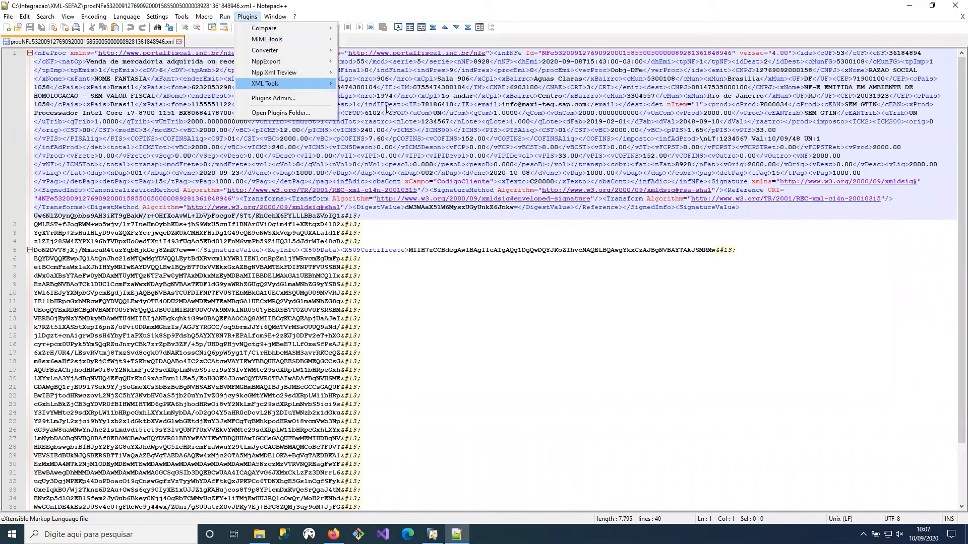
mouse_move(303, 83)
click(398, 198)
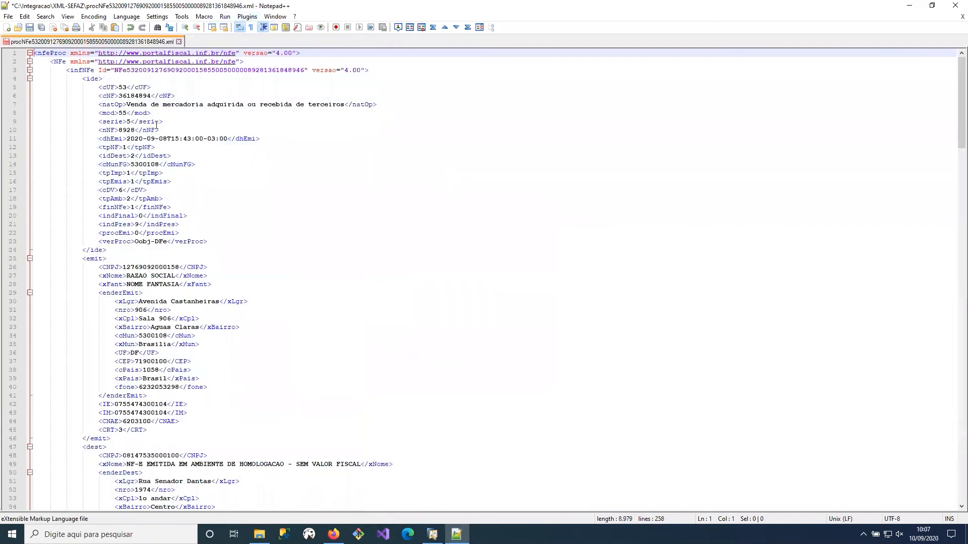
- Switch back to SAP Business One and set the XML type of the user field mapping to NFe400
key(alt+Tab)
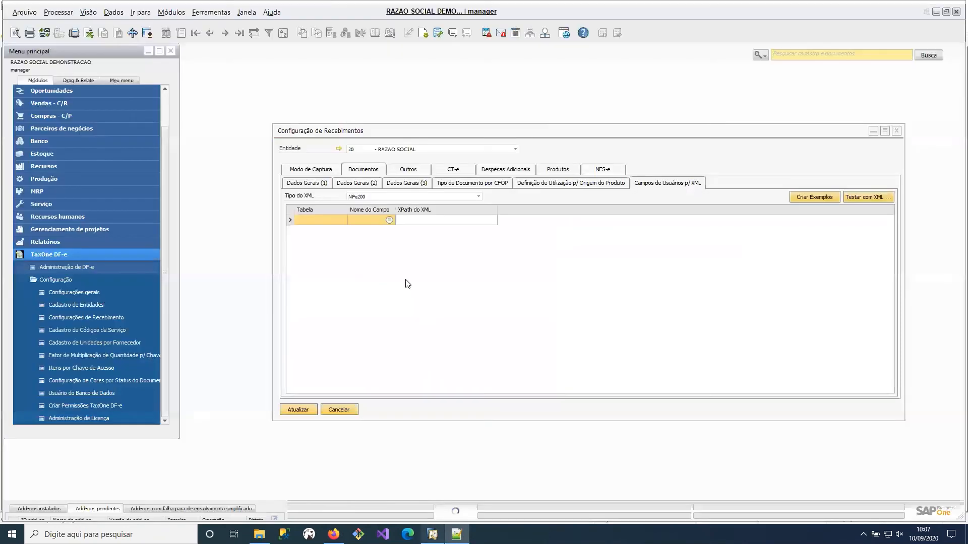
click(445, 199)
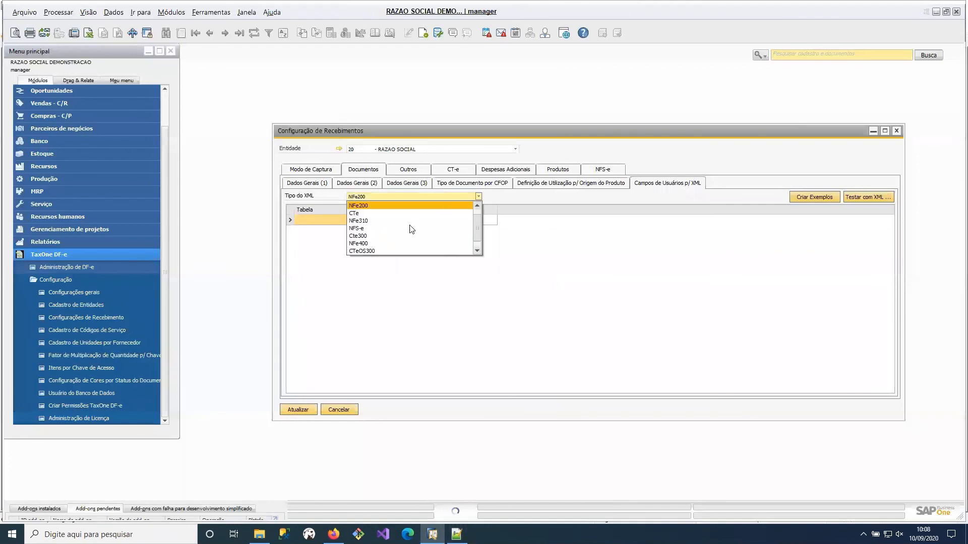
click(401, 241)
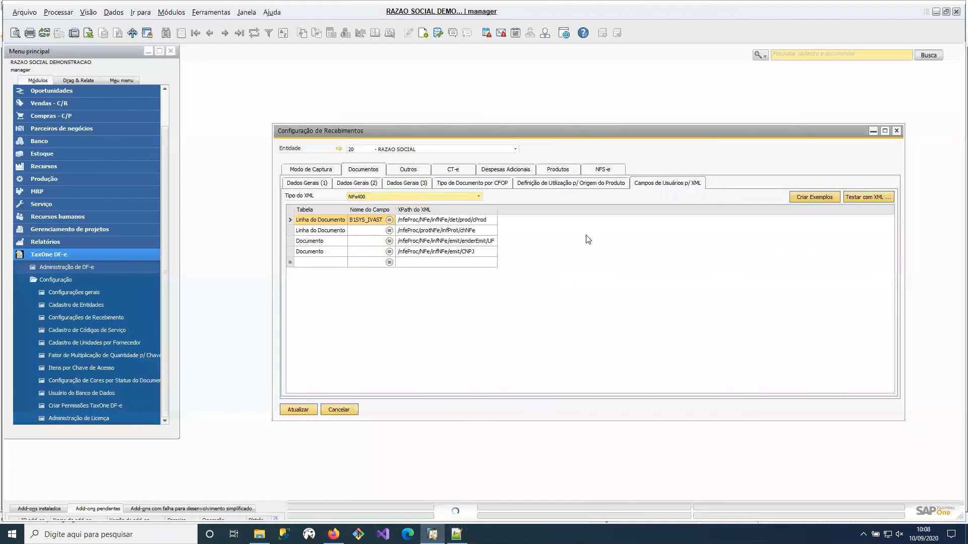
- Compare the nfeProc and NFe segments of the det/prod/cProd XPath with the matching opening nodes of the XML in Notepad++
click(410, 221)
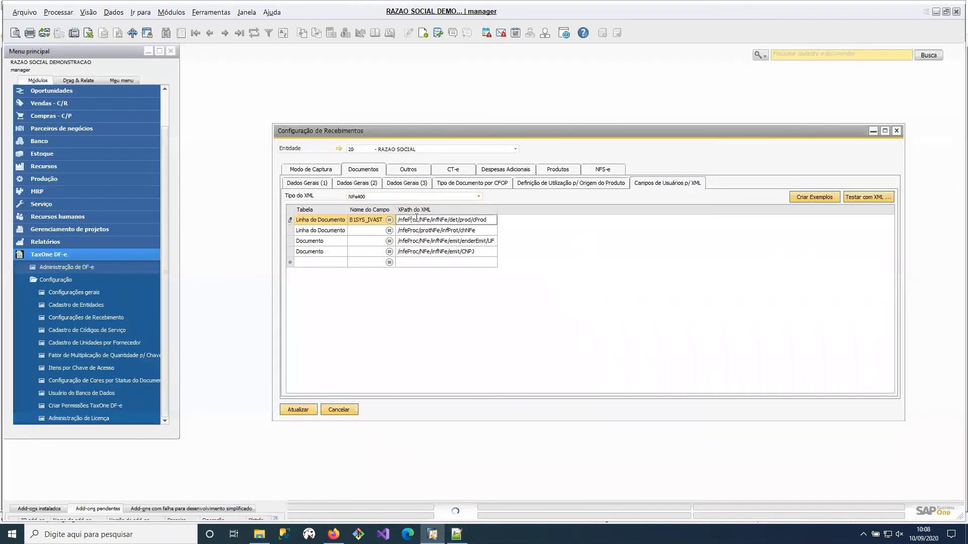
drag(418, 220, 389, 223)
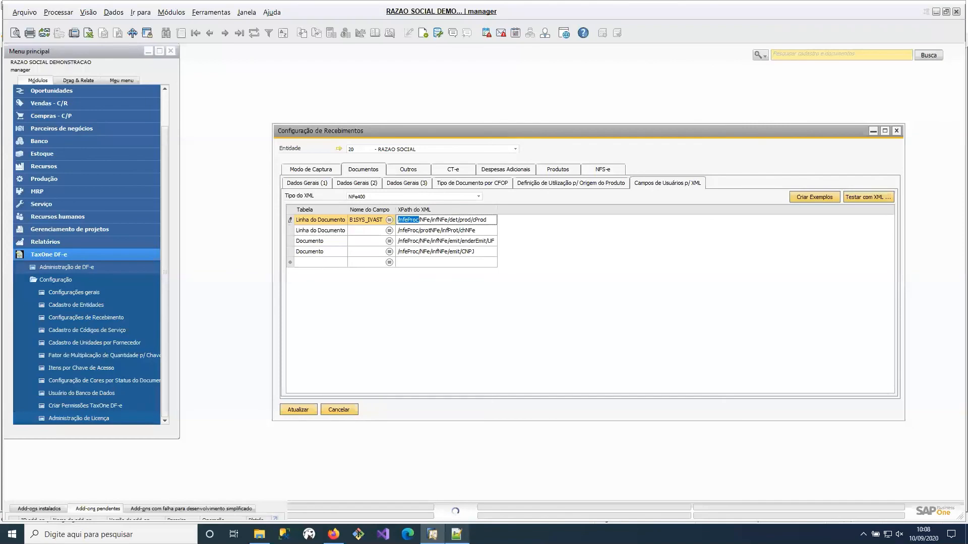
click(457, 534)
double_click(49, 53)
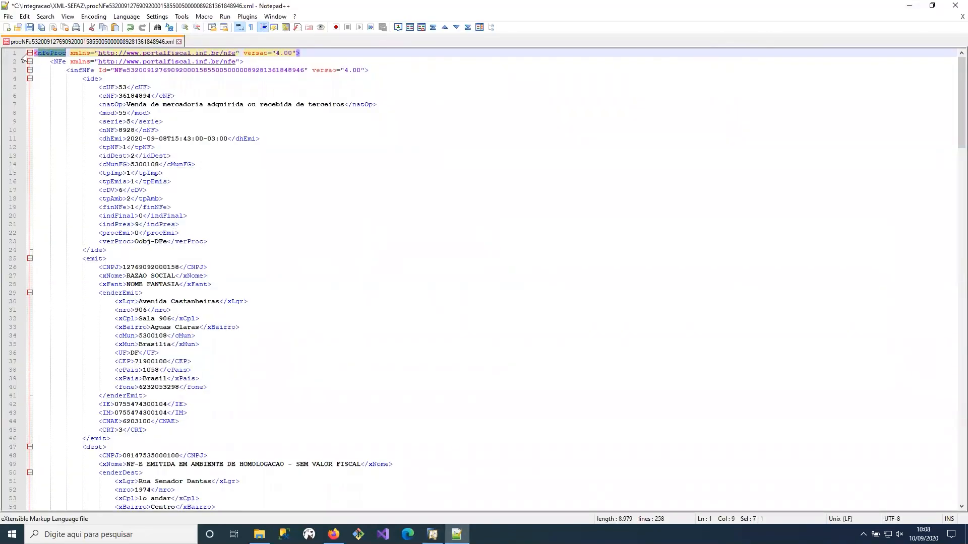
click(30, 53)
click(29, 53)
click(29, 61)
click(29, 61)
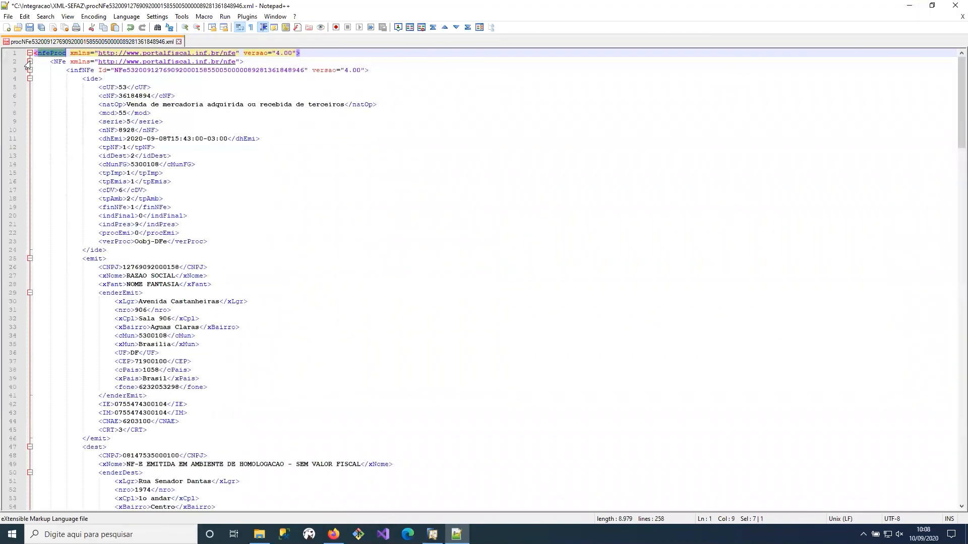
double_click(56, 62)
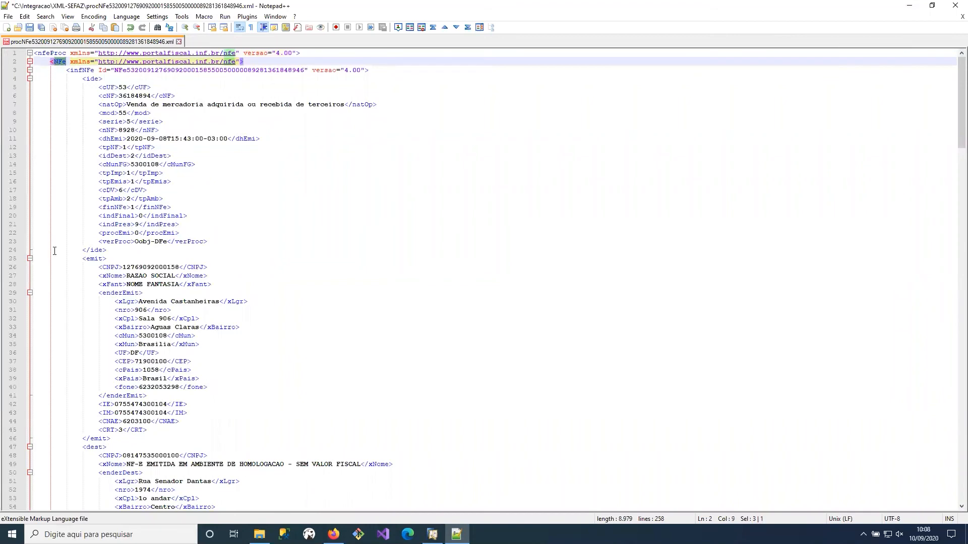
click(432, 533)
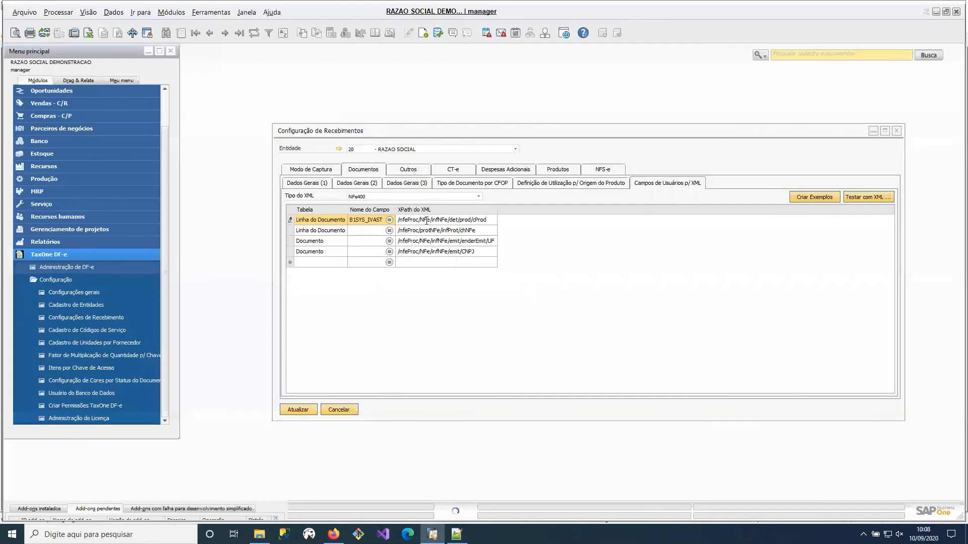
- Switch to Notepad++ and examine the issuer's enderEmit block, marking its CEP tag
click(457, 534)
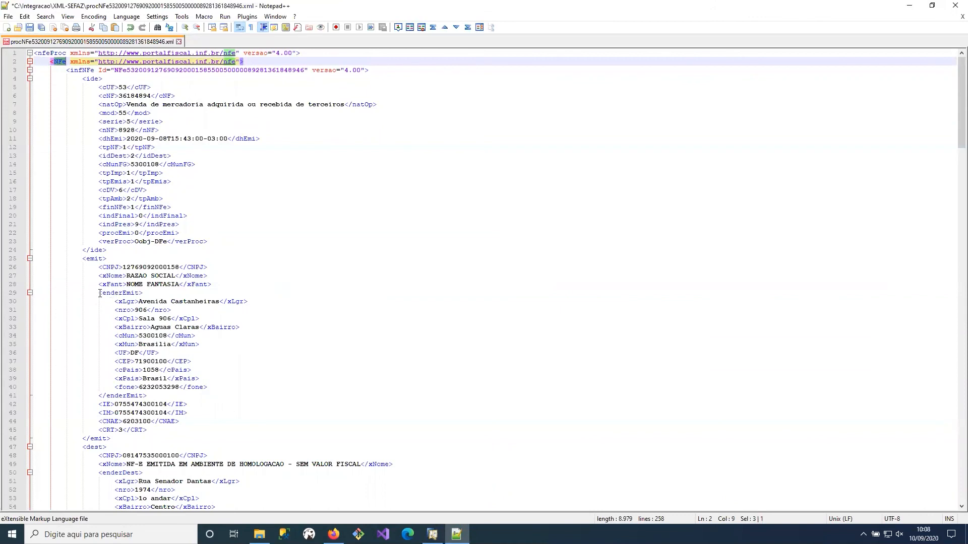
click(29, 293)
click(29, 293)
double_click(125, 361)
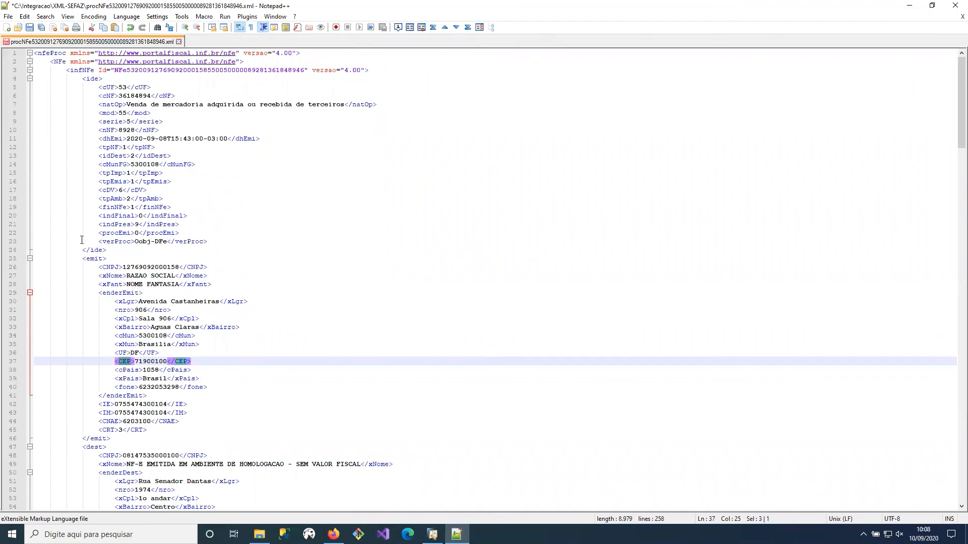
- Examine how the ide, emit and enderEmit nodes are nested in the XML by collapsing and re-expanding them
click(29, 79)
click(29, 122)
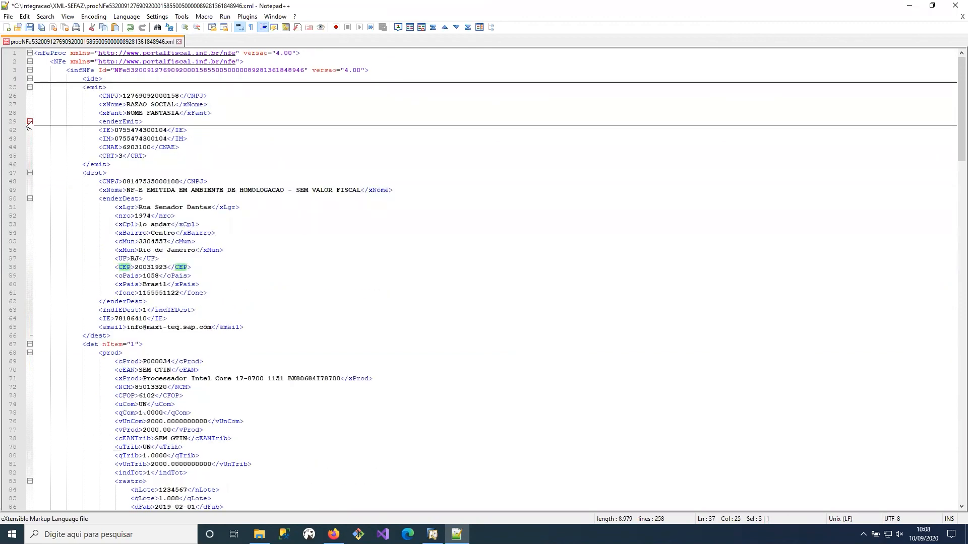
click(30, 122)
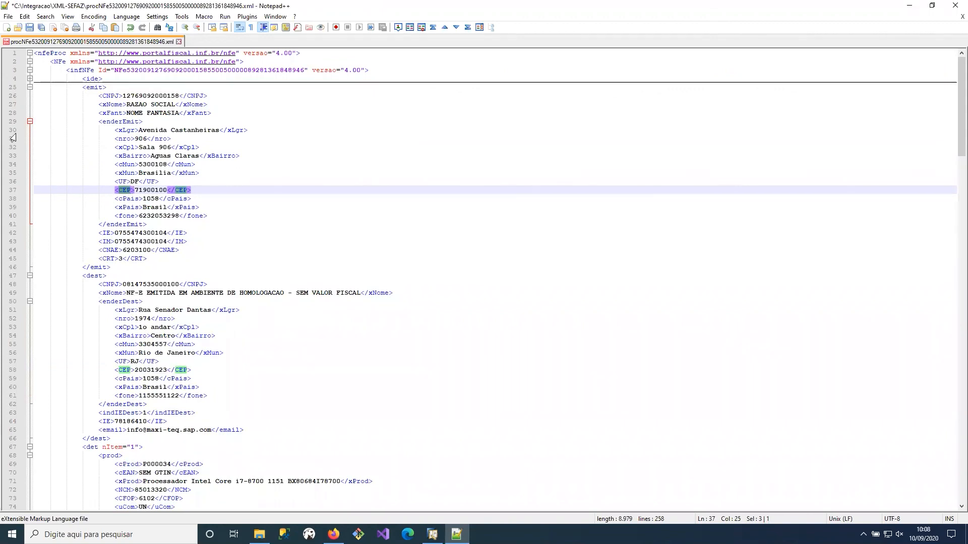
click(30, 122)
click(30, 122)
click(30, 87)
click(29, 79)
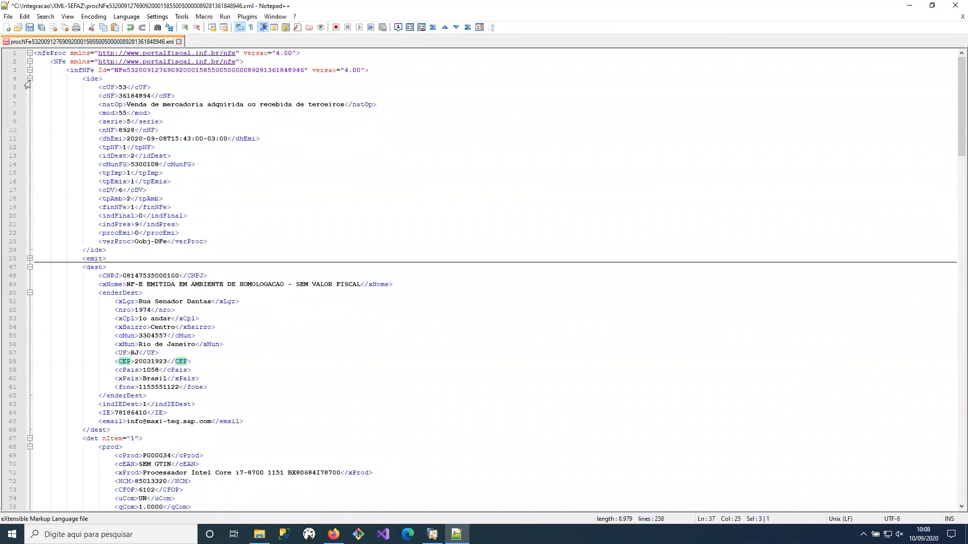
click(29, 259)
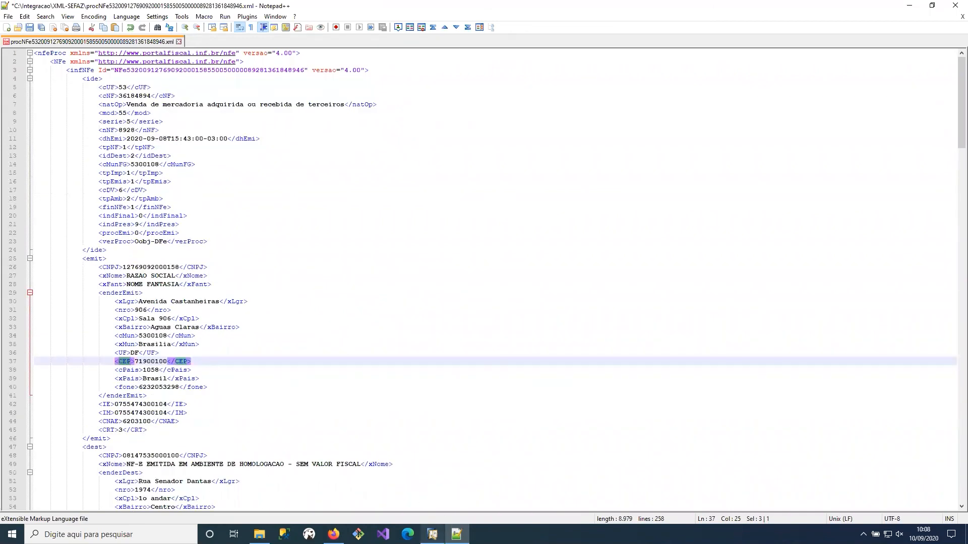